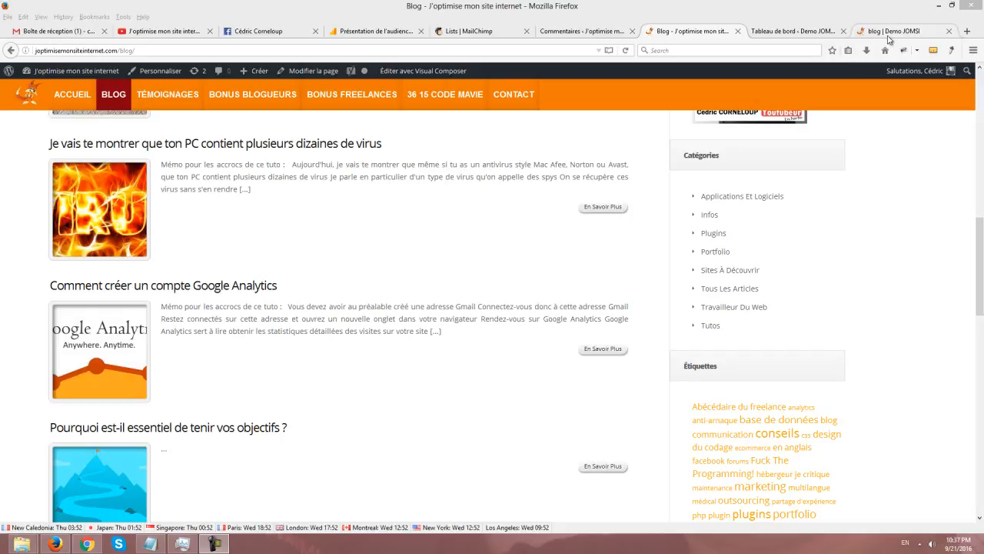
- Switch to the demo site's WordPress dashboard and review its list of installed plugins
click(784, 206)
click(783, 32)
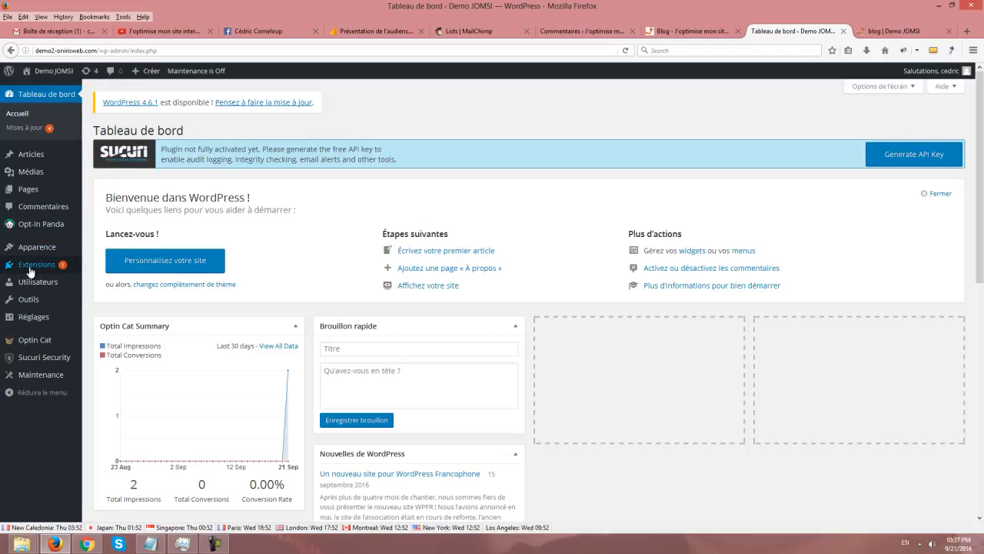
mouse_move(54, 265)
click(114, 266)
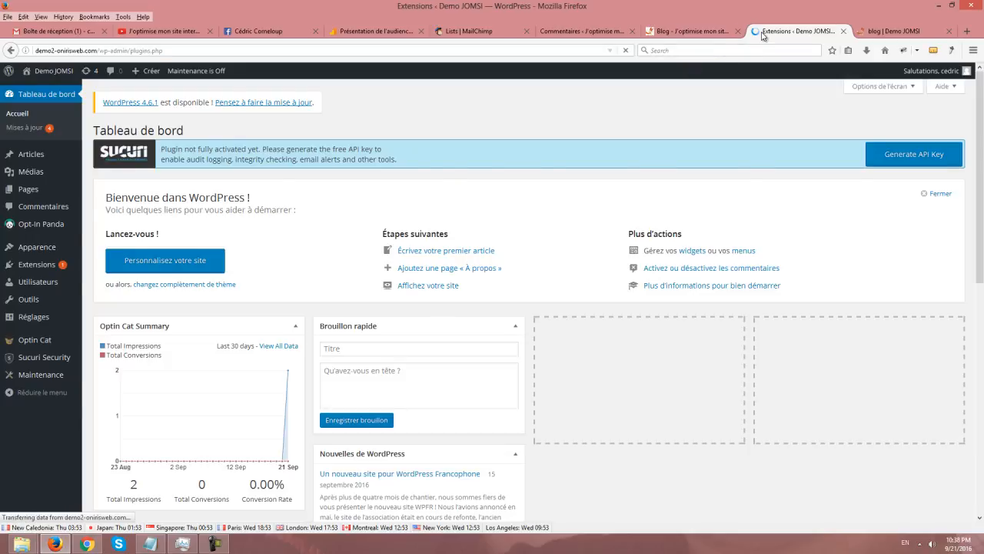
scroll(691, 175, down, 3)
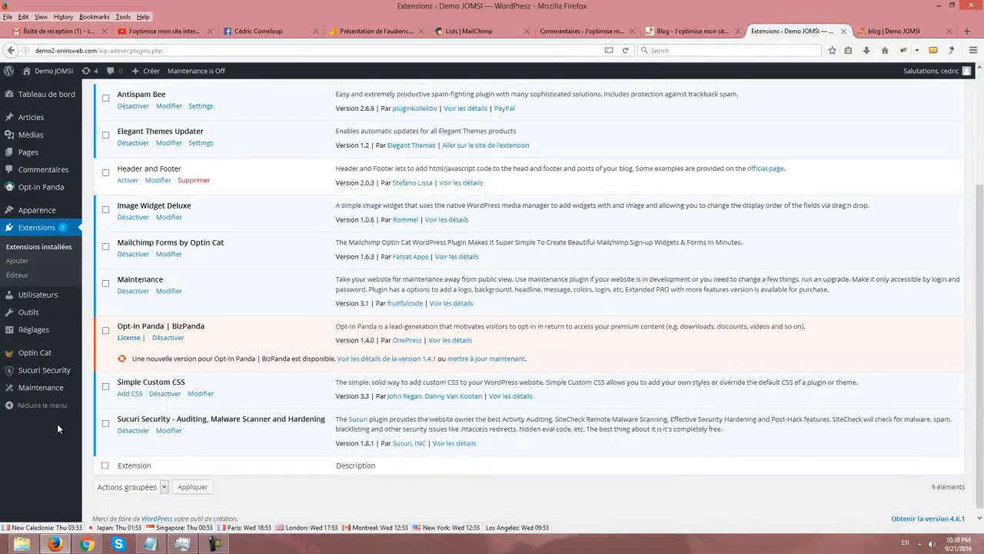
- Open the list of Optin Cat forms and start adding a new optin form
mouse_move(33, 356)
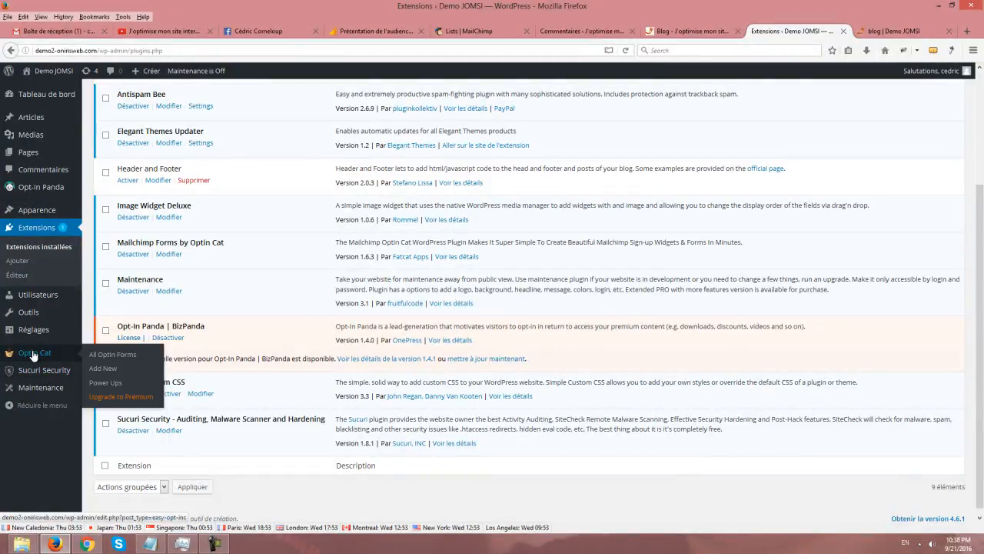
click(110, 355)
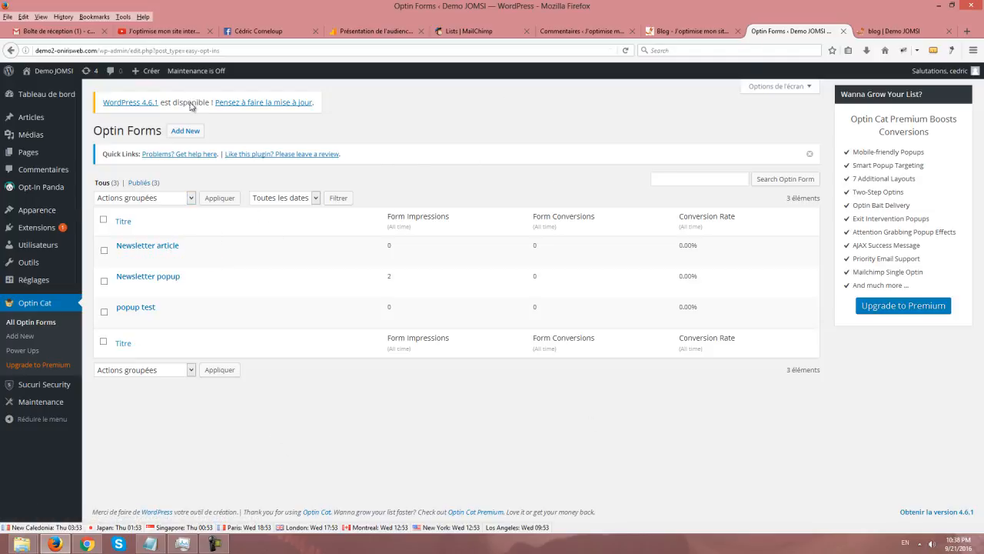
click(178, 132)
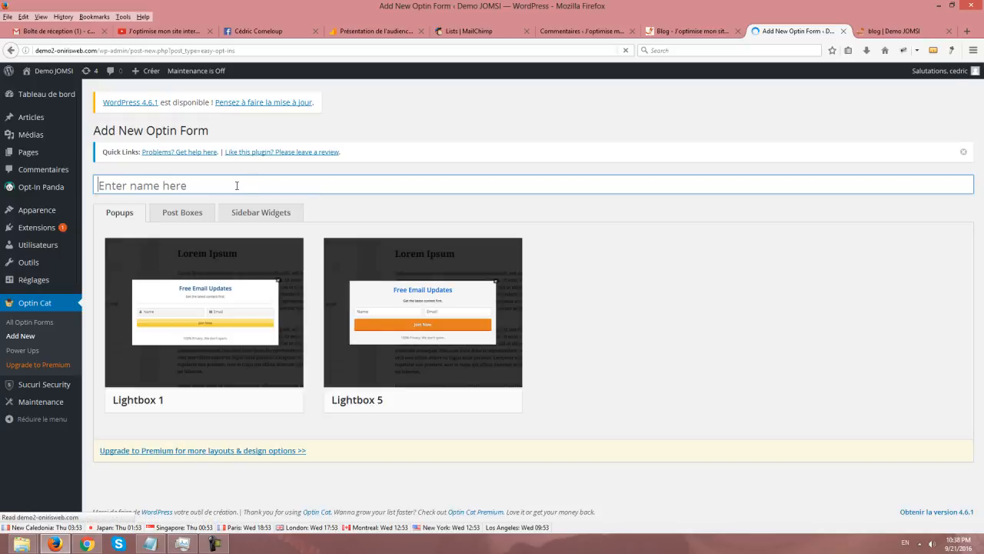
key(super)
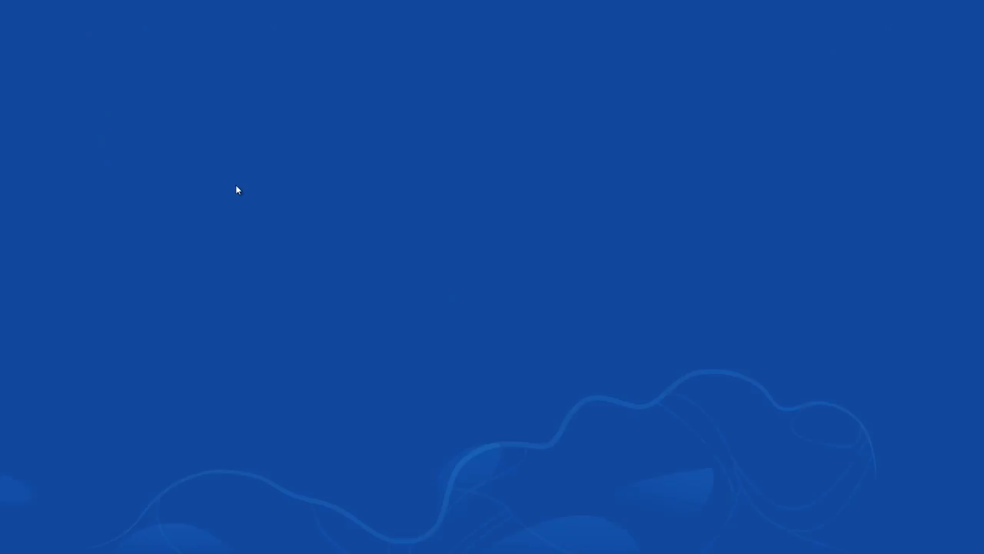
text(N)
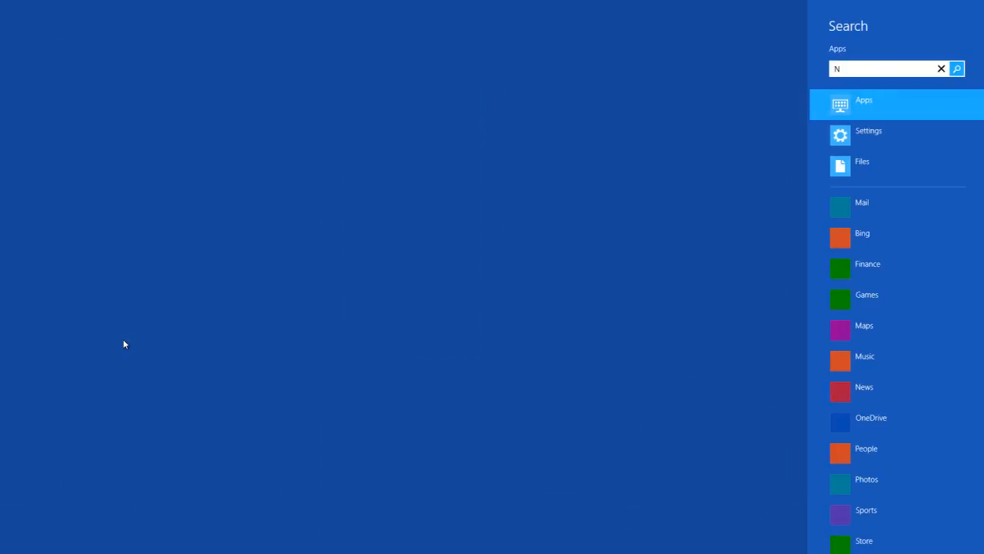
click(940, 69)
mouse_move(3, 4)
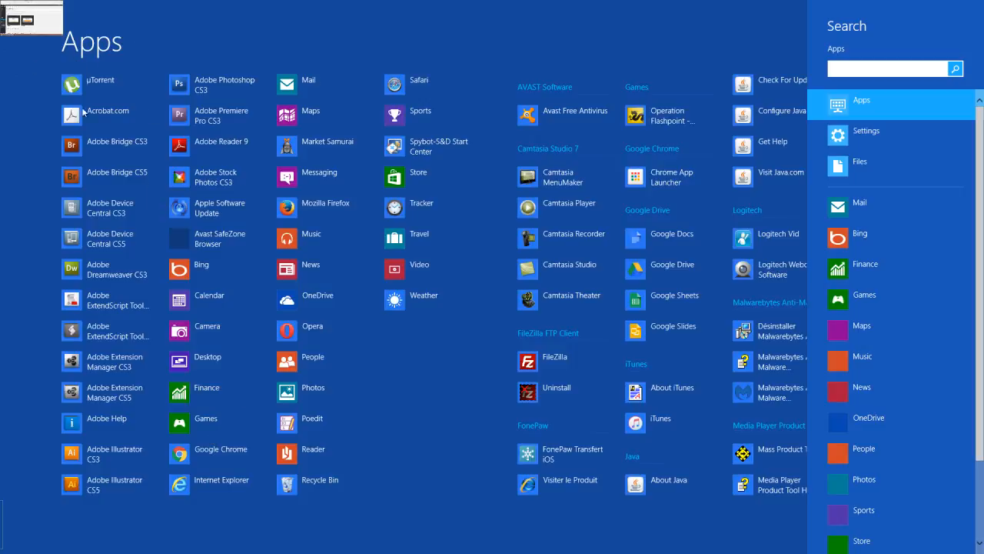
click(473, 277)
key(super)
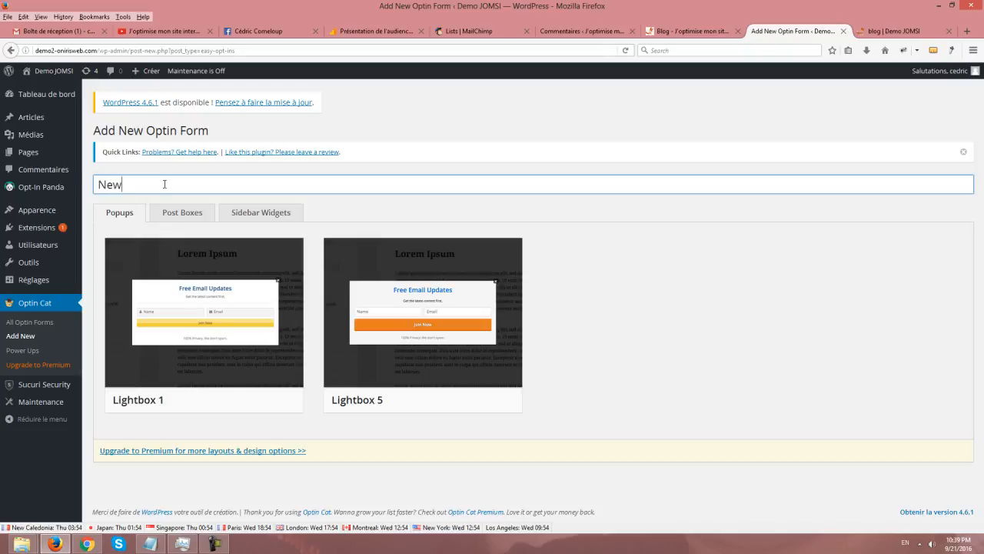
- Name the optin form "Newsletter sidebar" and choose the Widget 2 sidebar widget layout
click(164, 184)
text(Newsletter sidebar)
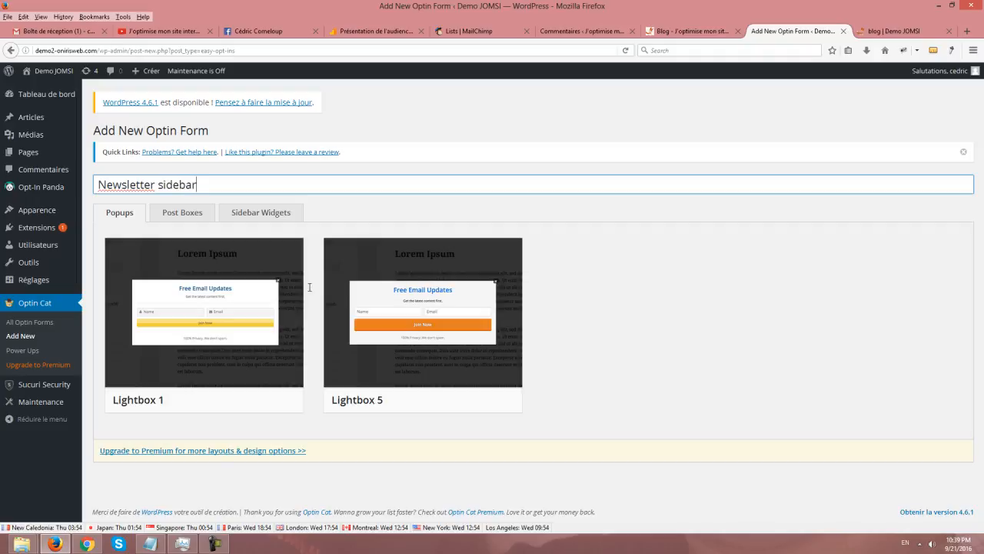
click(264, 218)
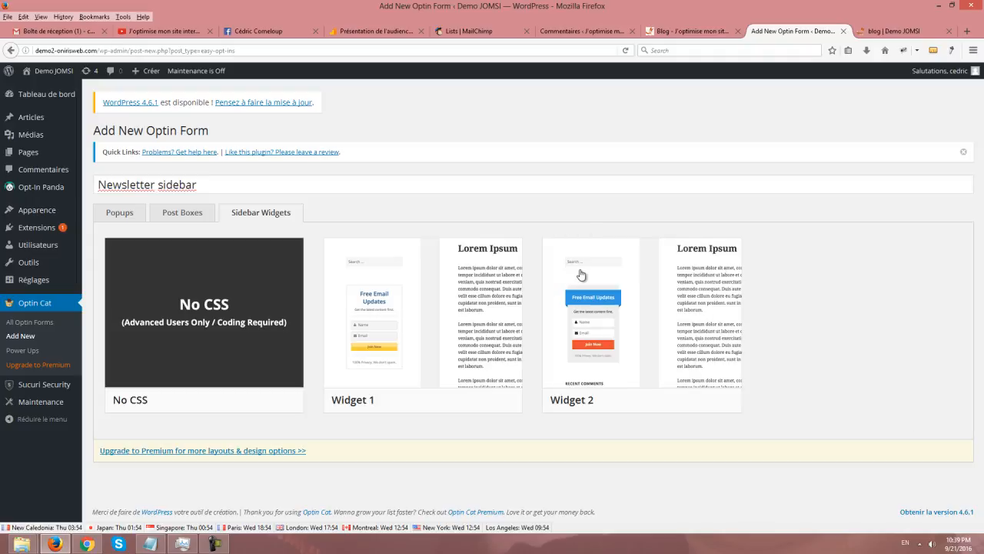
mouse_move(609, 350)
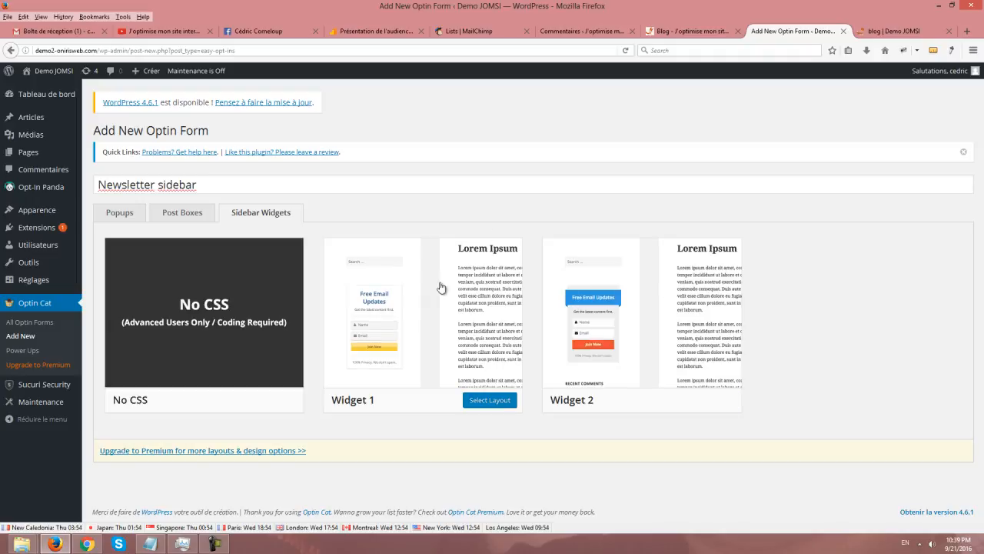
mouse_move(682, 308)
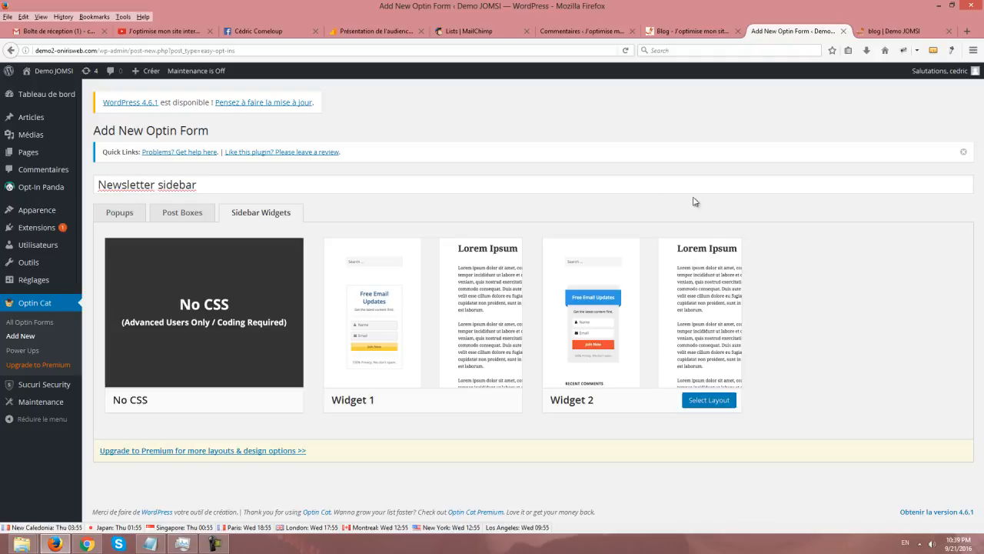
click(702, 400)
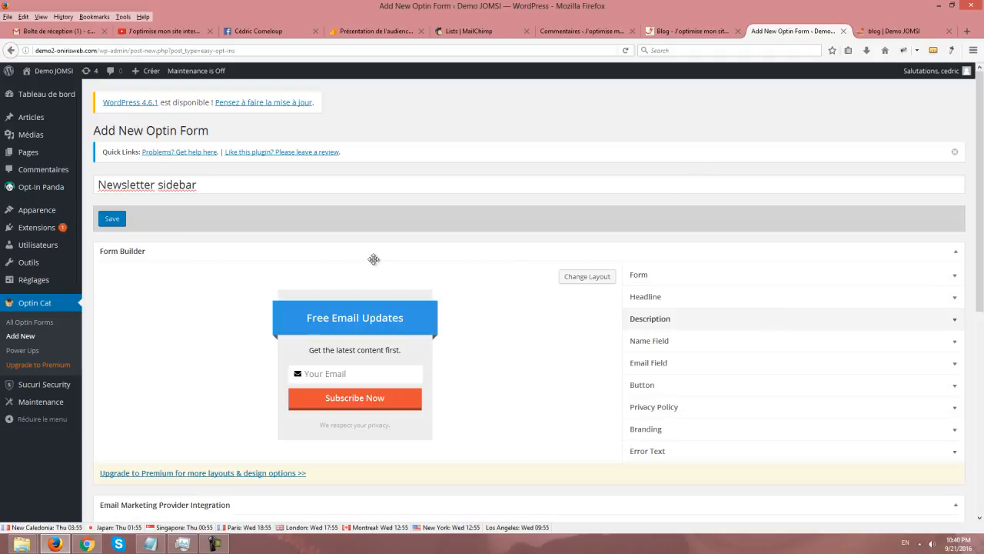
- Replace the form's headline copy with "Souscrivez à ma newsletter"
click(643, 280)
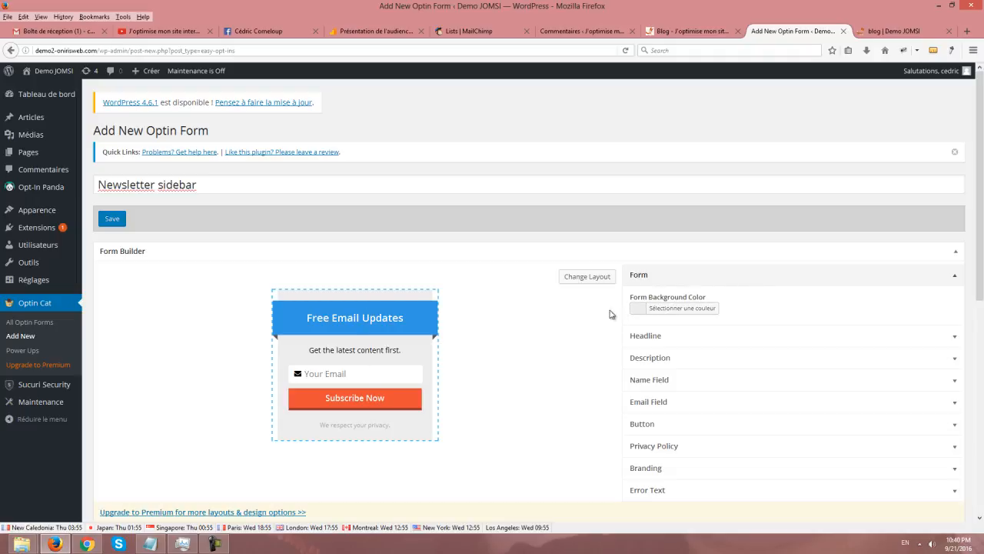
click(645, 336)
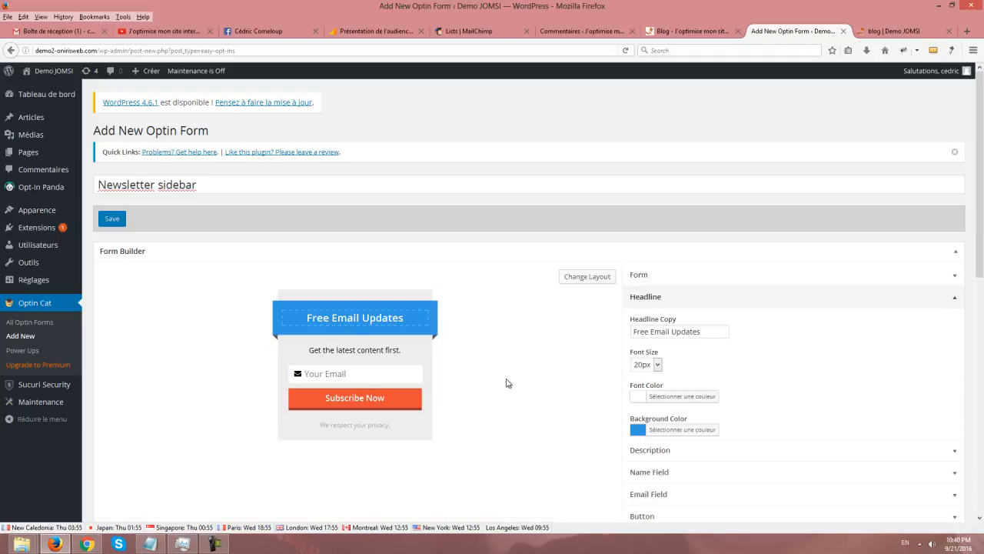
scroll(706, 323, down, 3)
drag(715, 214, 556, 222)
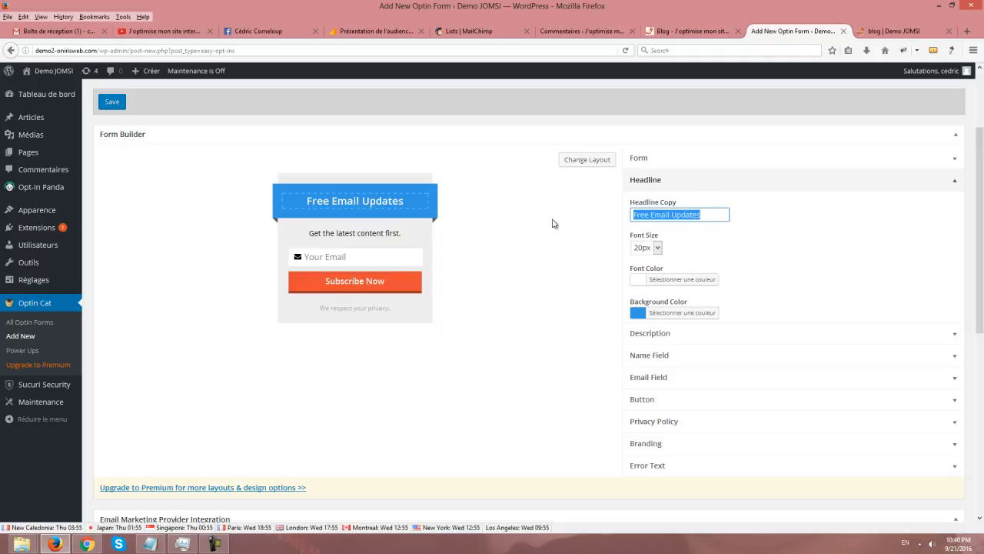
key(BackSpace)
click(674, 214)
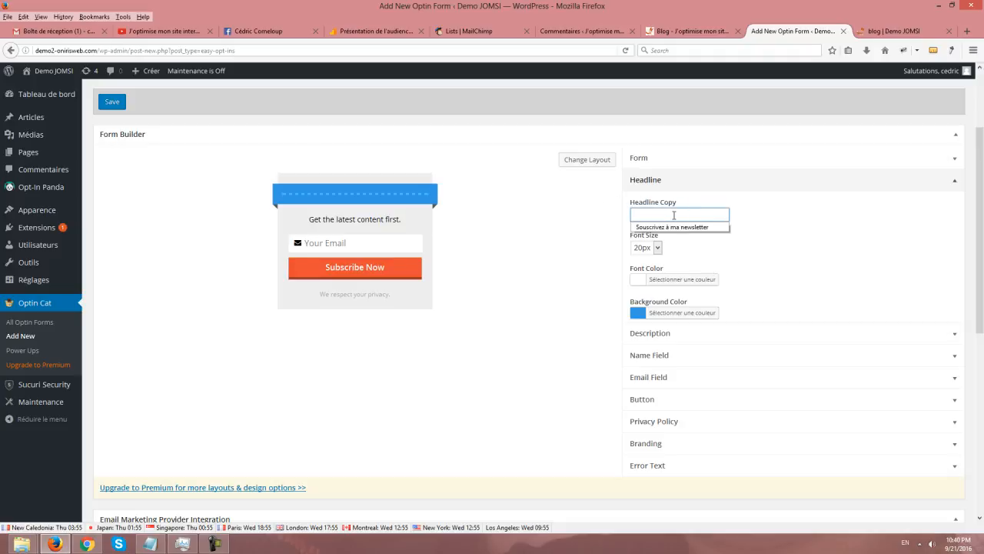
click(673, 228)
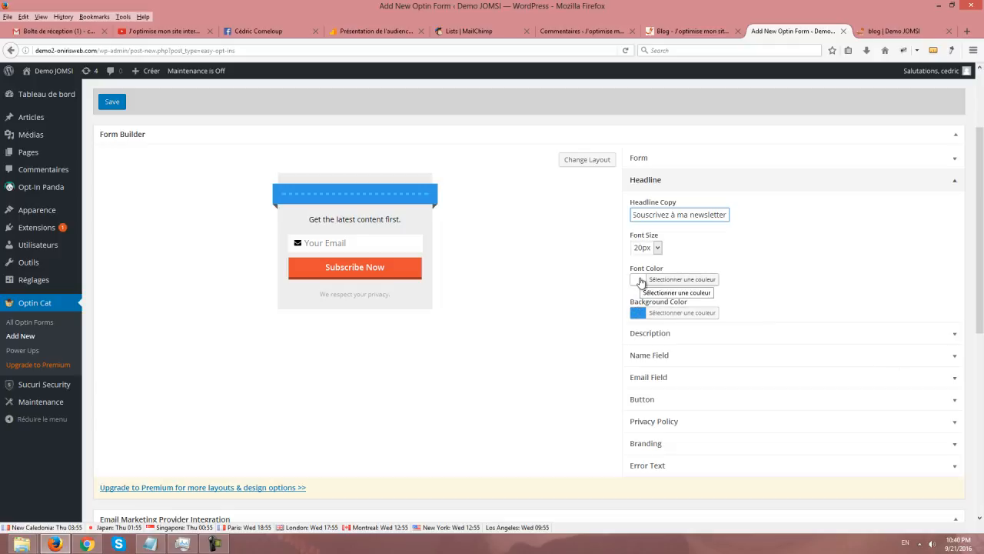
- Change the headline's background color to a dark red, about #ad0303
click(636, 314)
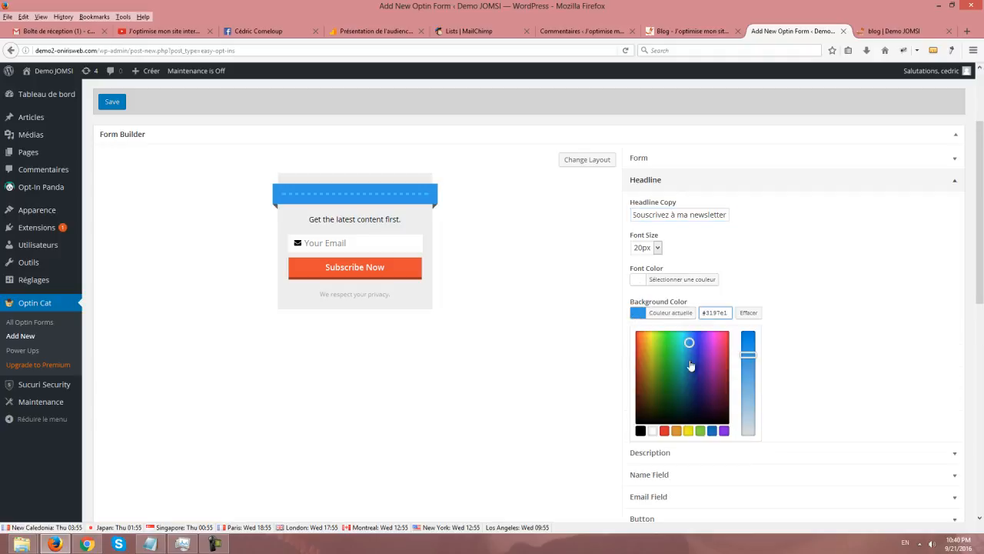
drag(640, 359, 635, 360)
drag(750, 357, 750, 342)
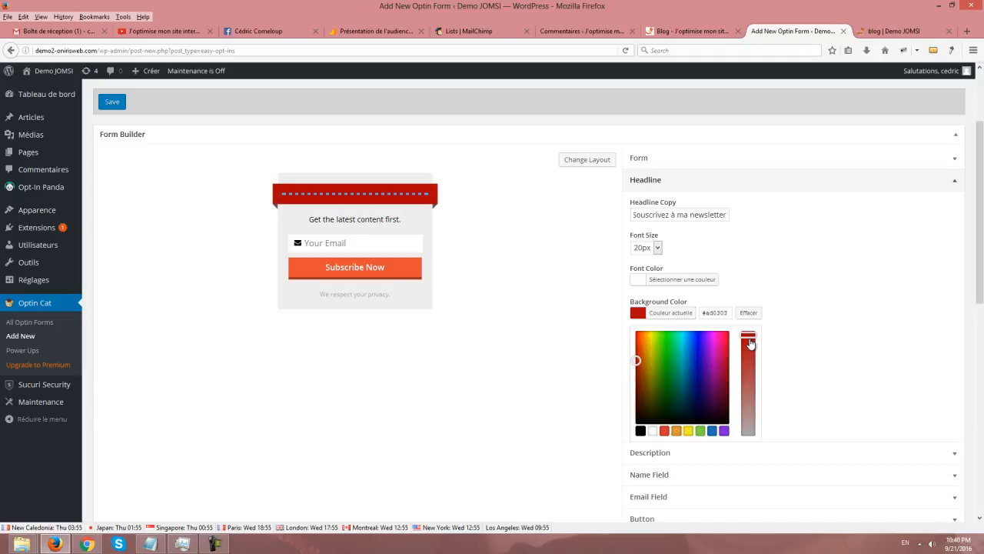
click(850, 357)
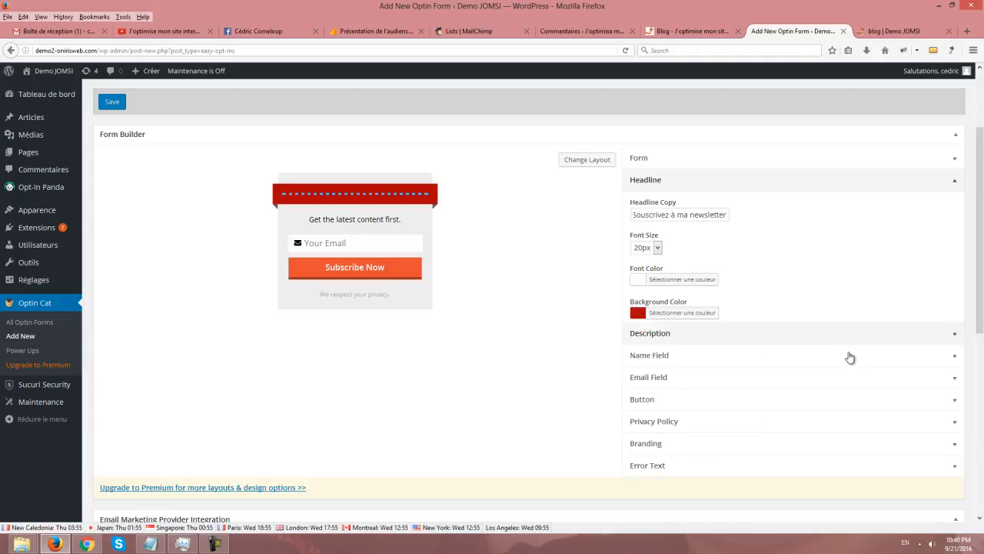
- Enter "Blablabla" as the form's description text
click(659, 336)
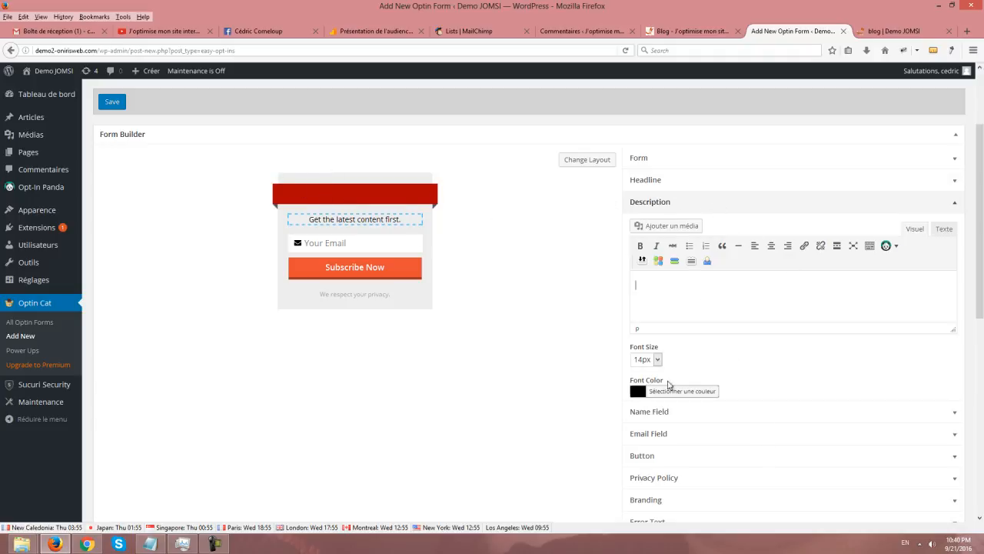
click(113, 104)
click(673, 302)
scroll(719, 376, down, 1)
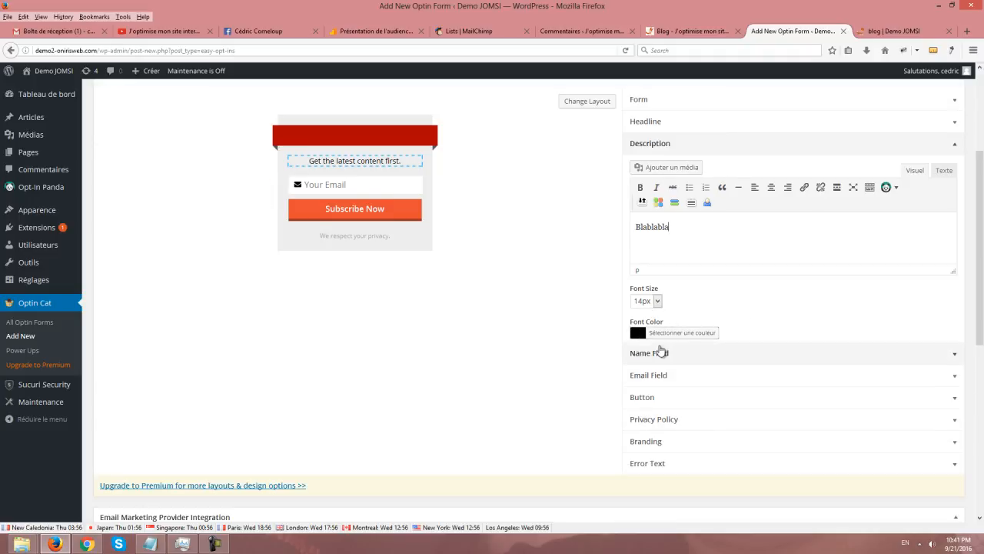
- Show the name field on the form and set its placeholder text to "Ton nom"
click(659, 353)
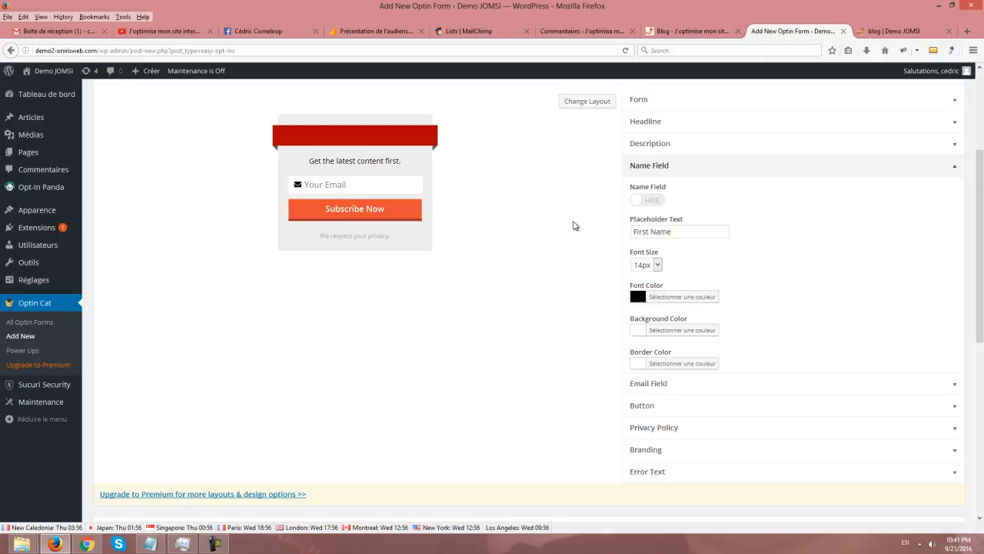
click(637, 201)
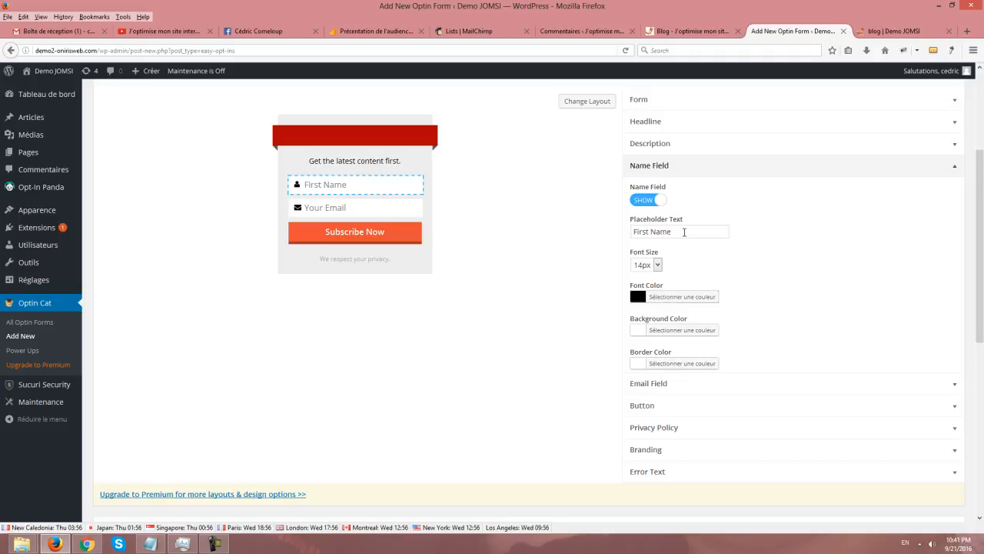
drag(683, 232, 482, 237)
key(BackSpace)
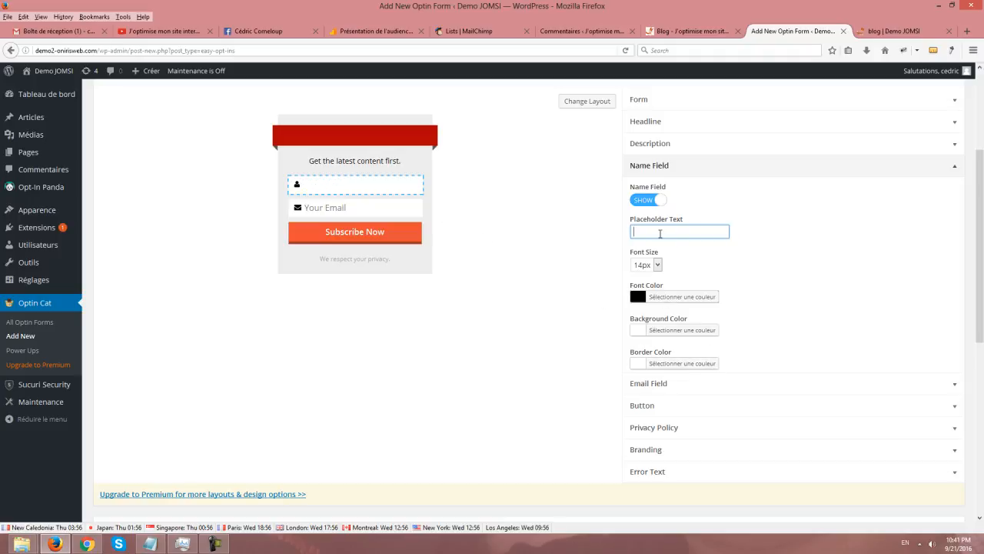
click(659, 232)
click(653, 243)
click(636, 299)
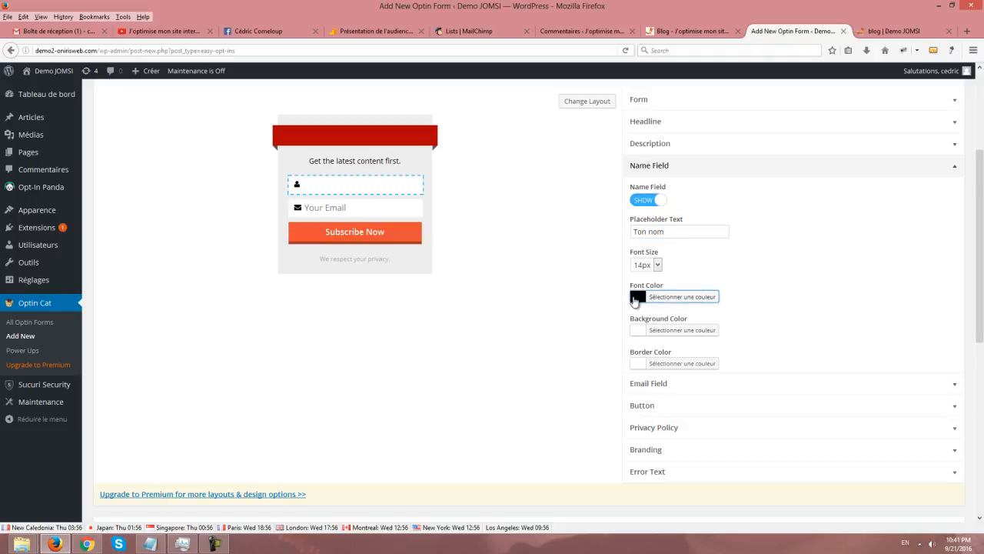
click(677, 300)
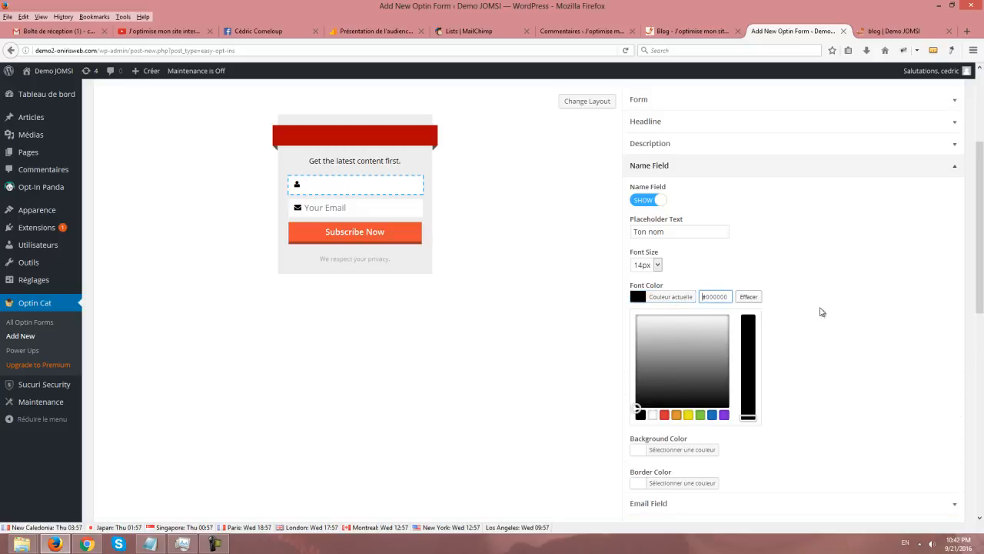
click(831, 304)
- Set the email field's placeholder text to "Ton Email"
scroll(659, 391, down, 3)
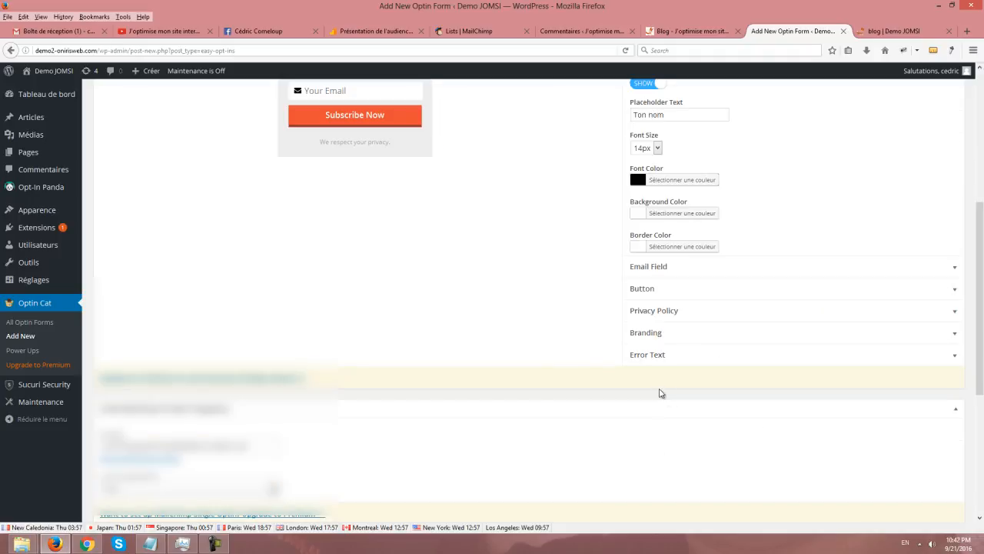
click(642, 270)
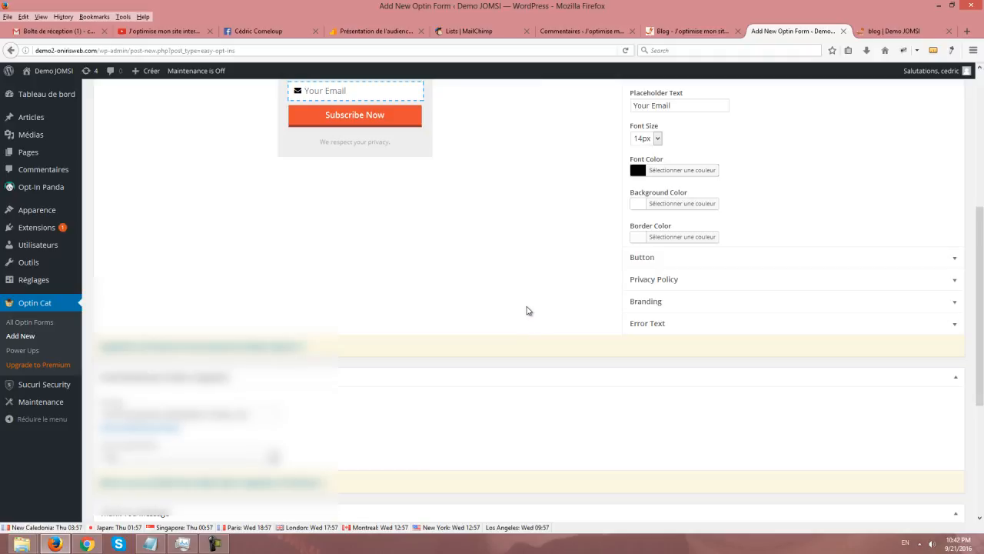
triple_click(656, 108)
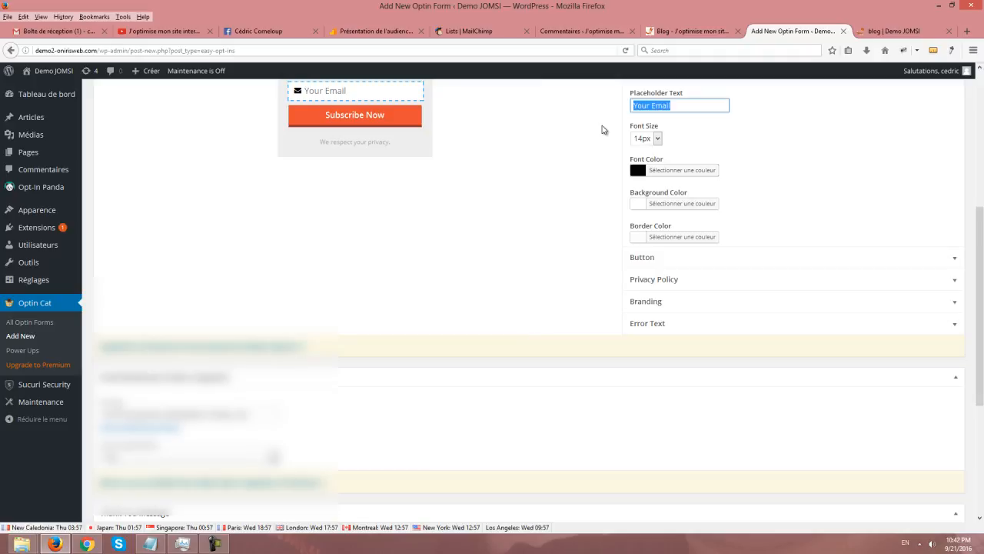
key(BackSpace)
click(672, 108)
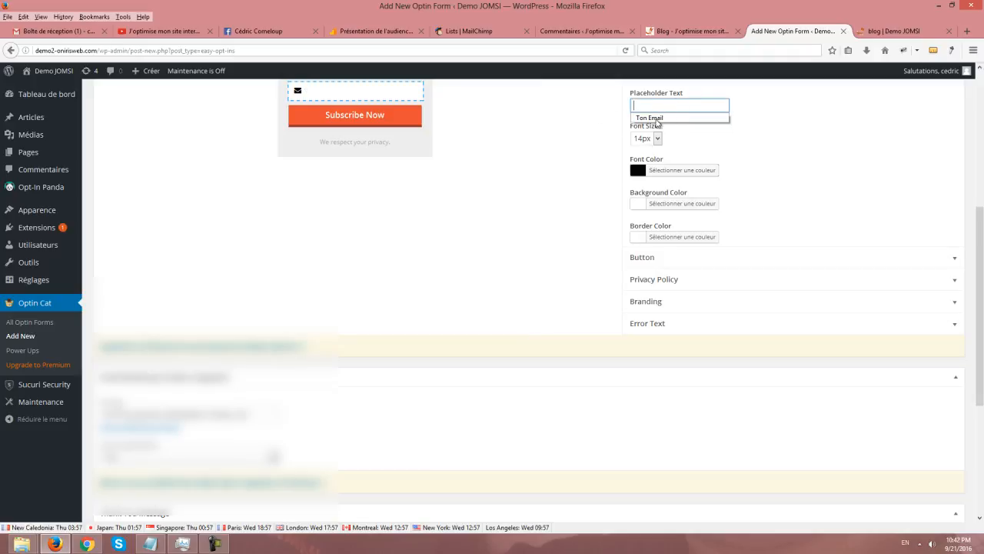
click(643, 117)
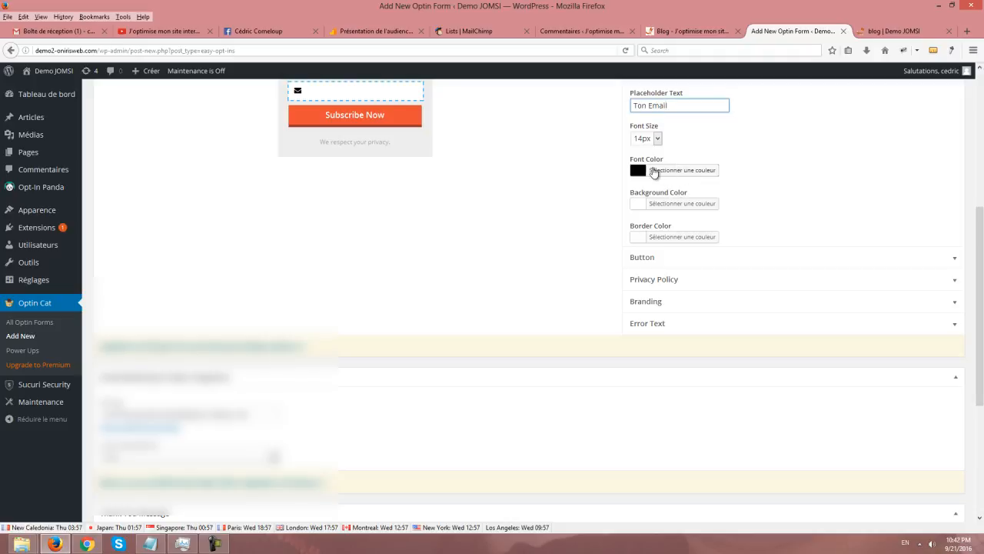
- Replace the subscribe button's text with "Je m'inscris !!!"
click(642, 259)
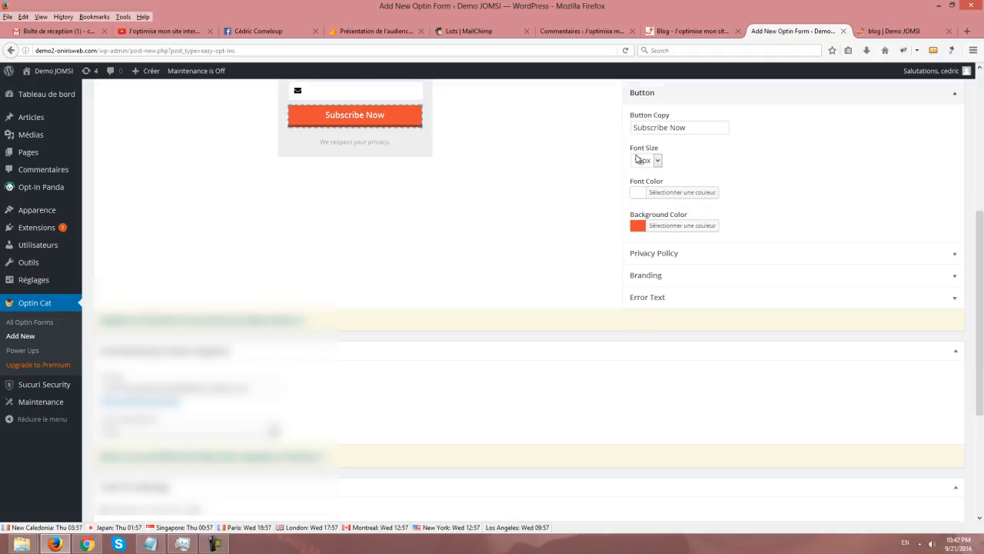
drag(689, 127, 571, 124)
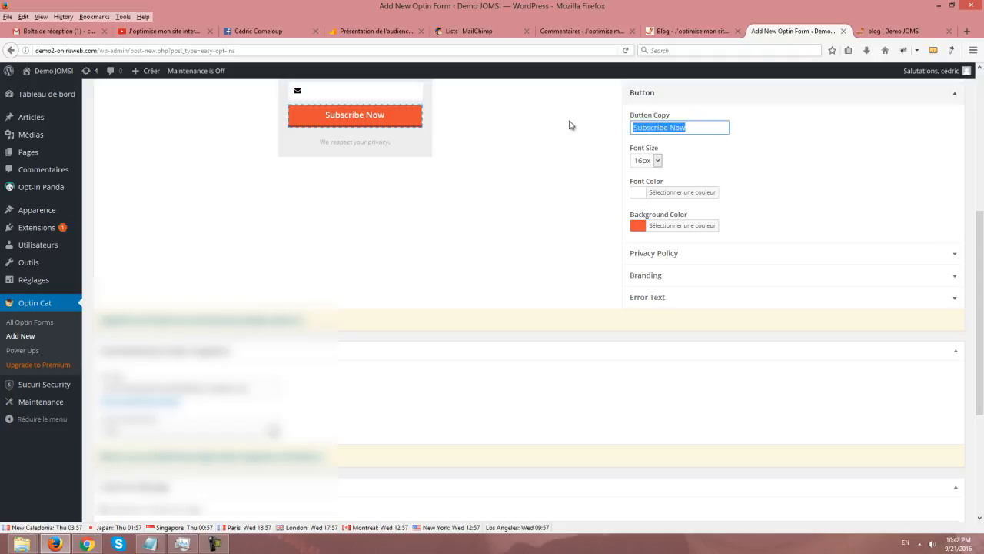
key(BackSpace)
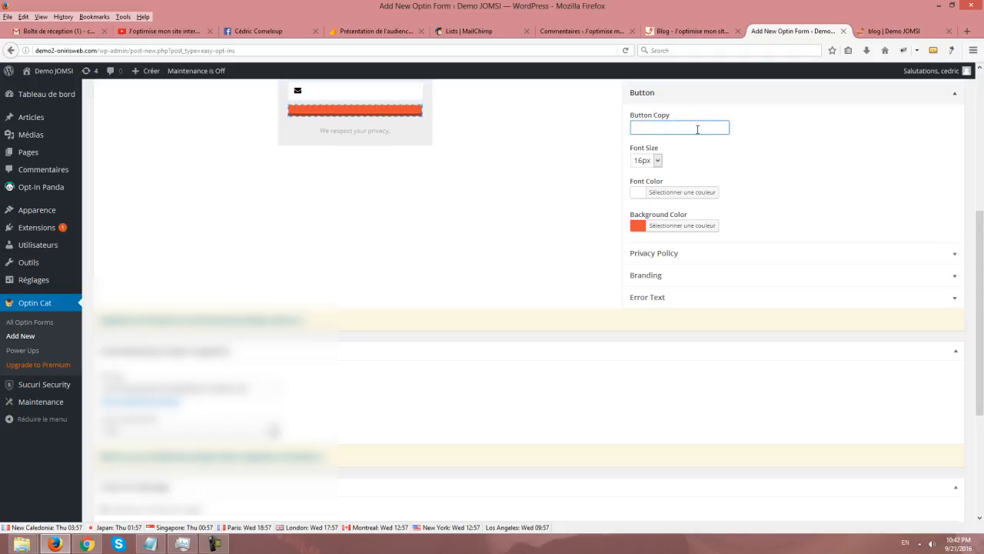
text(J)
click(666, 139)
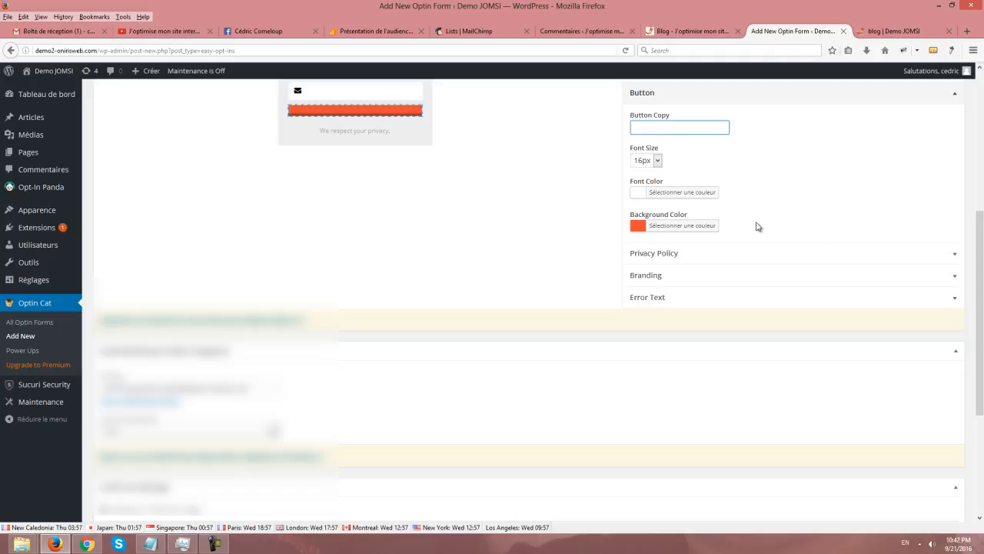
- Review the privacy policy text settings, and try showing the Optin Cat branding before hiding it again
click(666, 255)
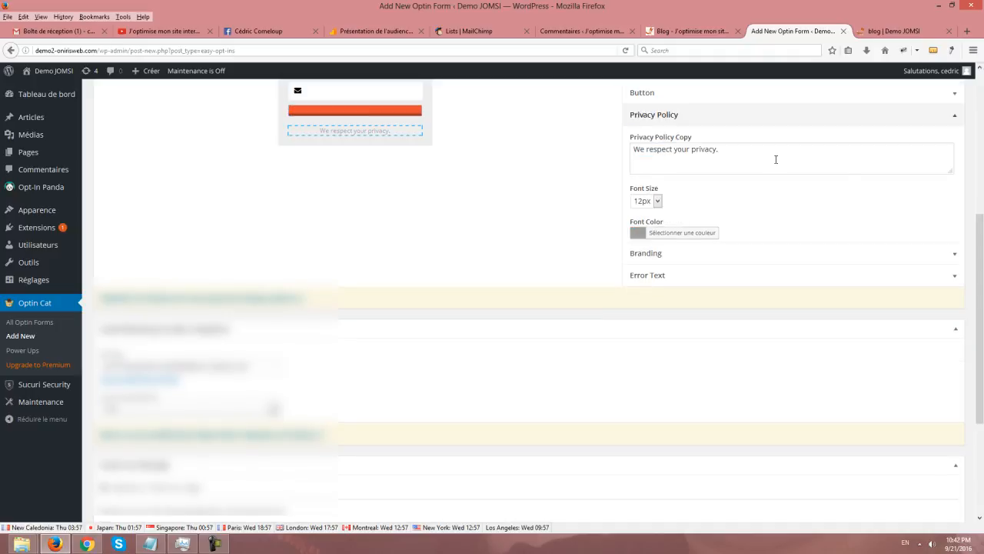
drag(721, 158, 410, 146)
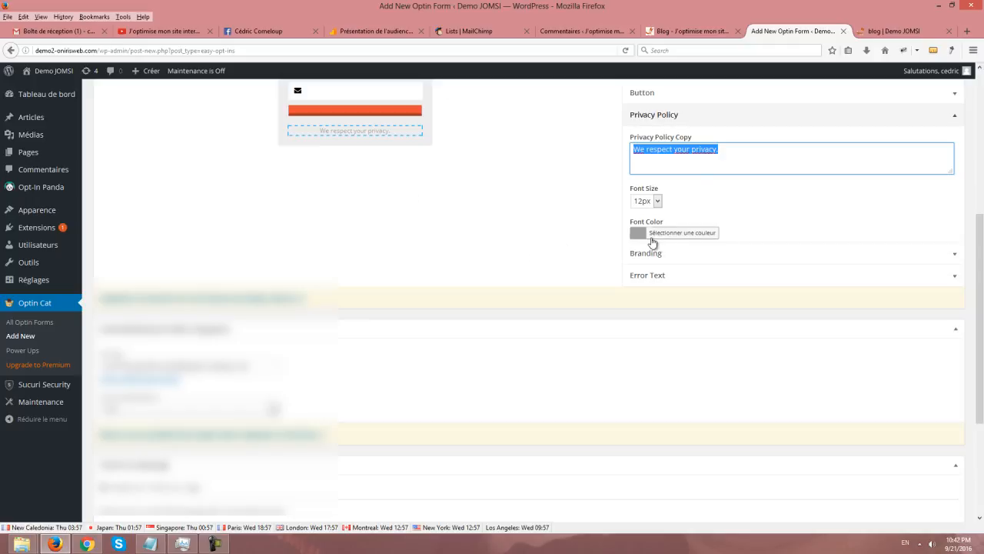
click(643, 259)
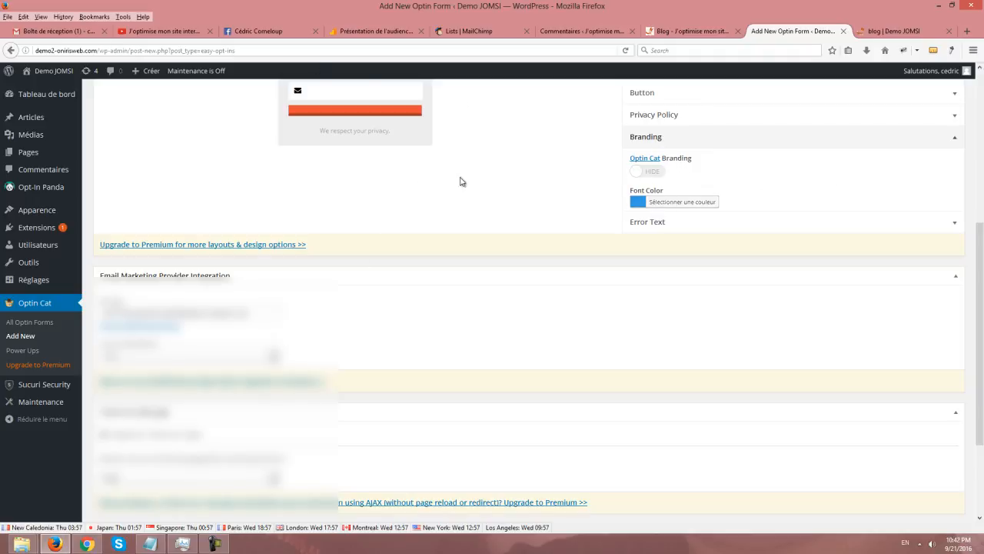
click(636, 172)
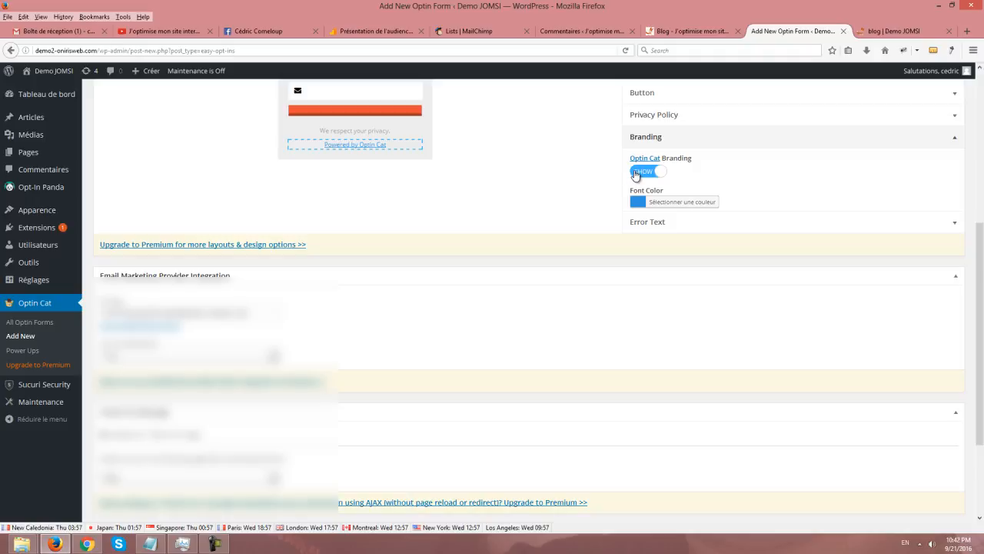
click(636, 173)
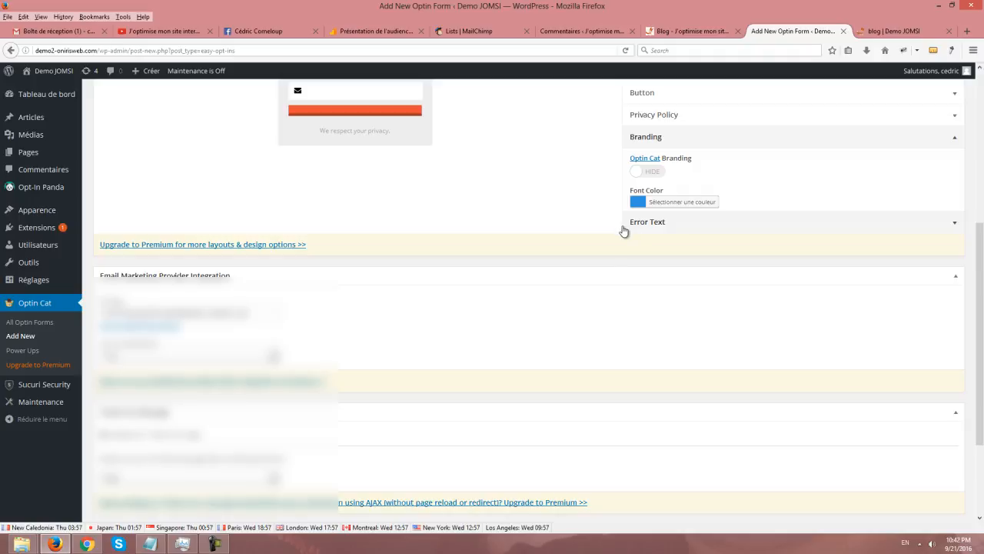
- Examine the form's error texts for required fields and invalid email addresses
click(624, 226)
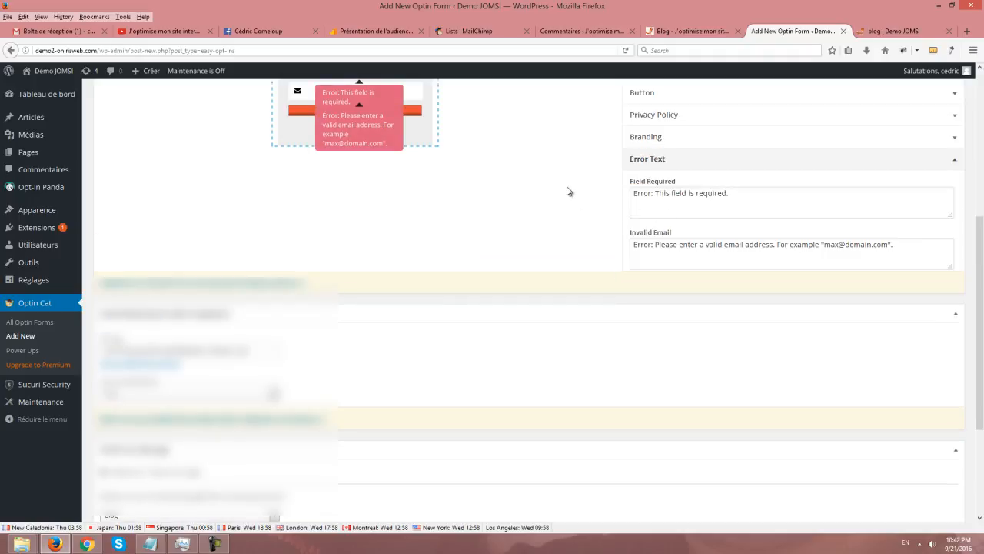
scroll(536, 202, up, 5)
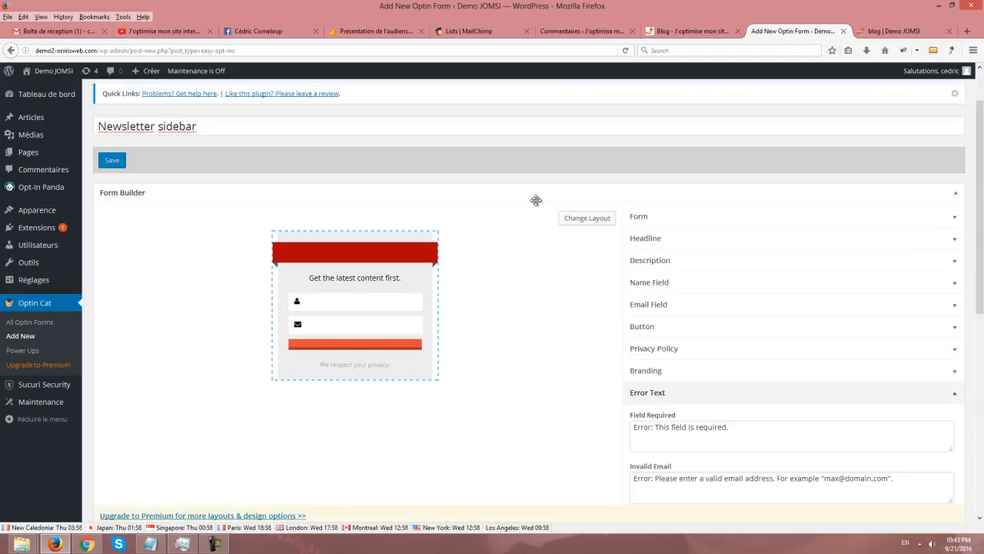
scroll(536, 200, down, 1)
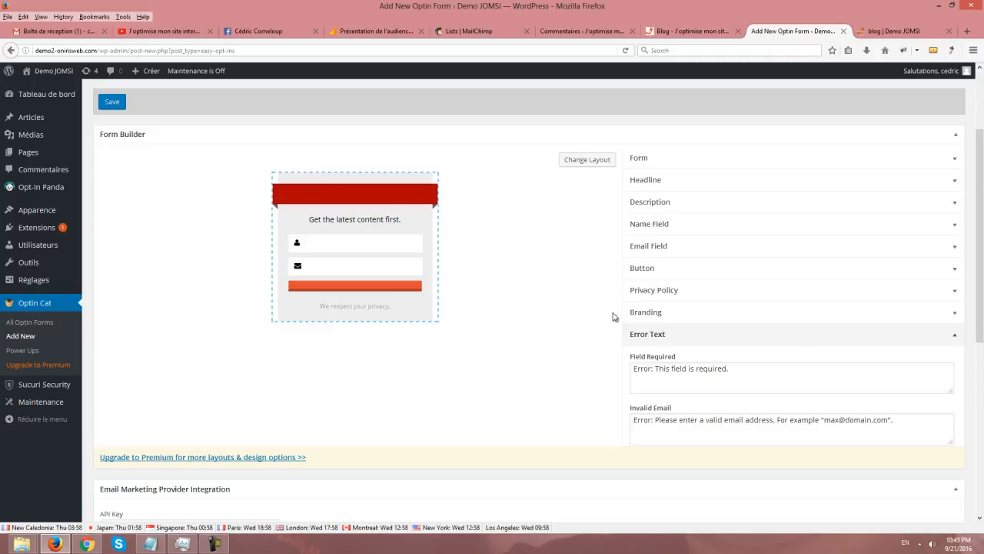
drag(716, 383, 565, 367)
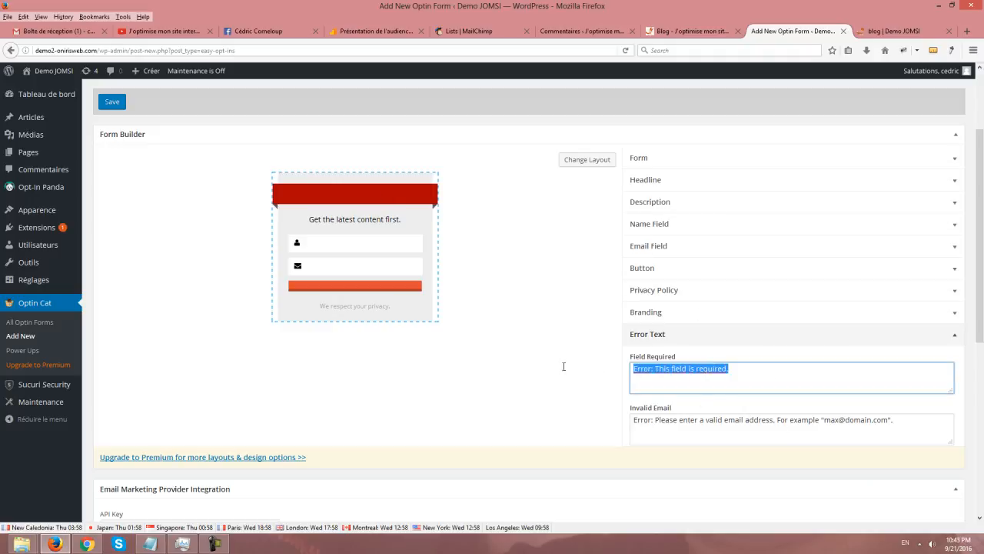
drag(909, 418, 776, 420)
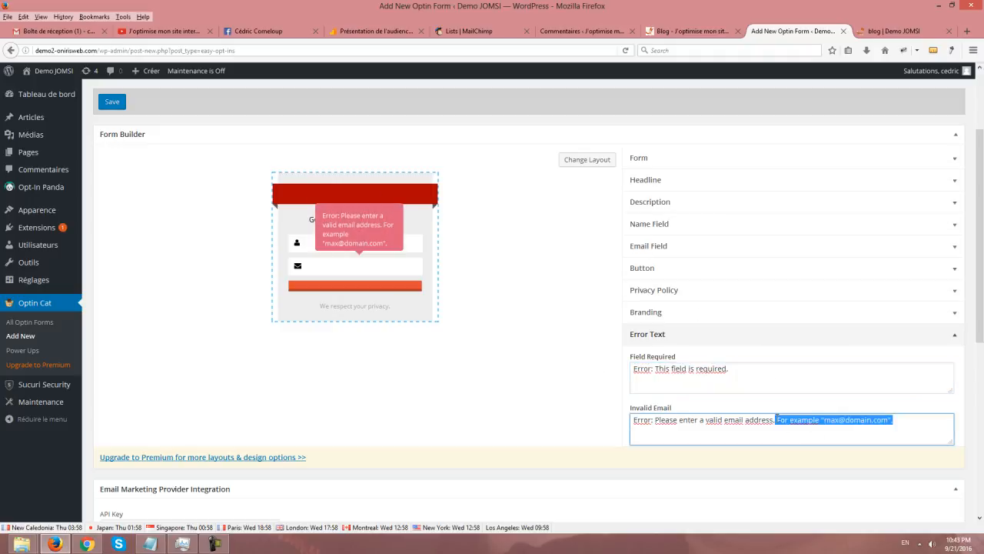
click(697, 372)
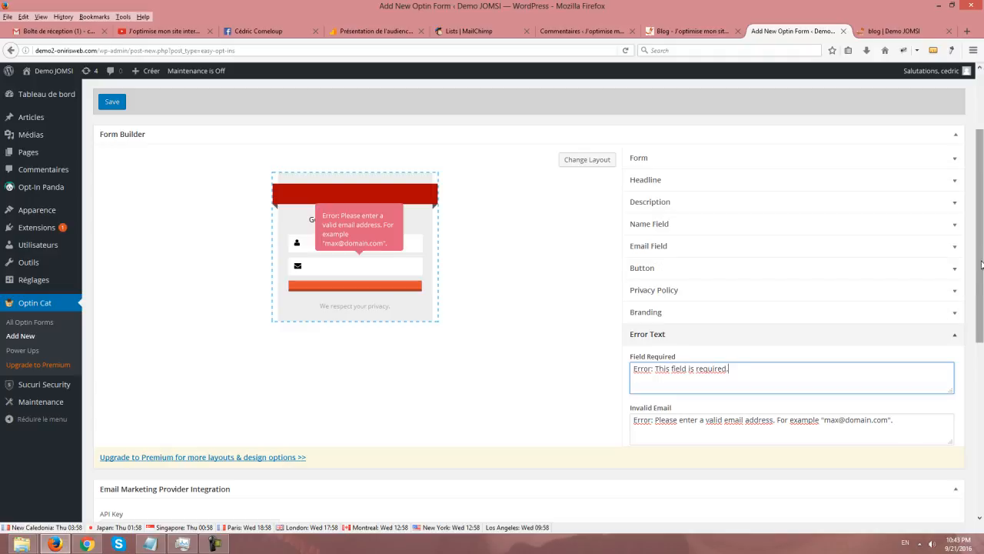
- Check the email provider and thank-you page settings, and save the opt-in form
drag(980, 264, 981, 426)
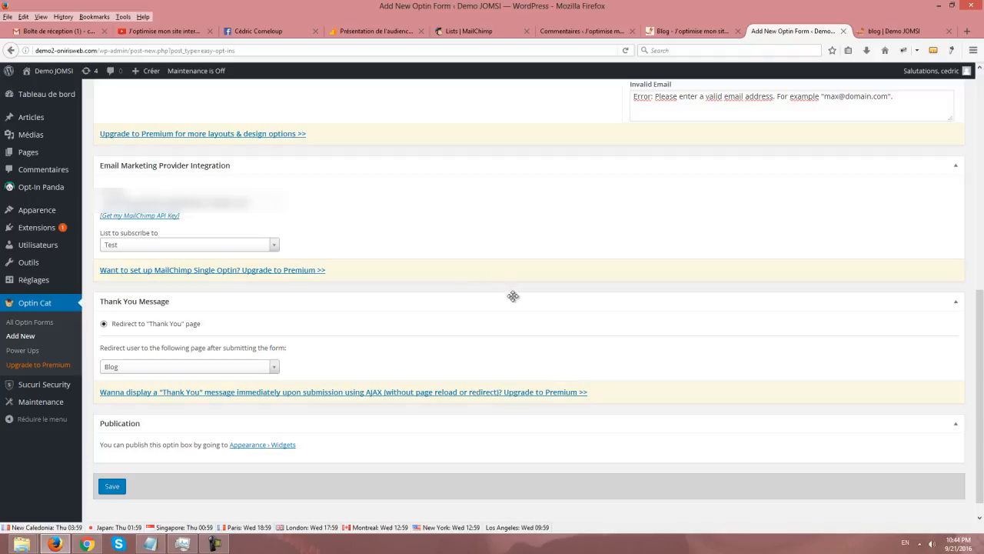
scroll(646, 461, down, 1)
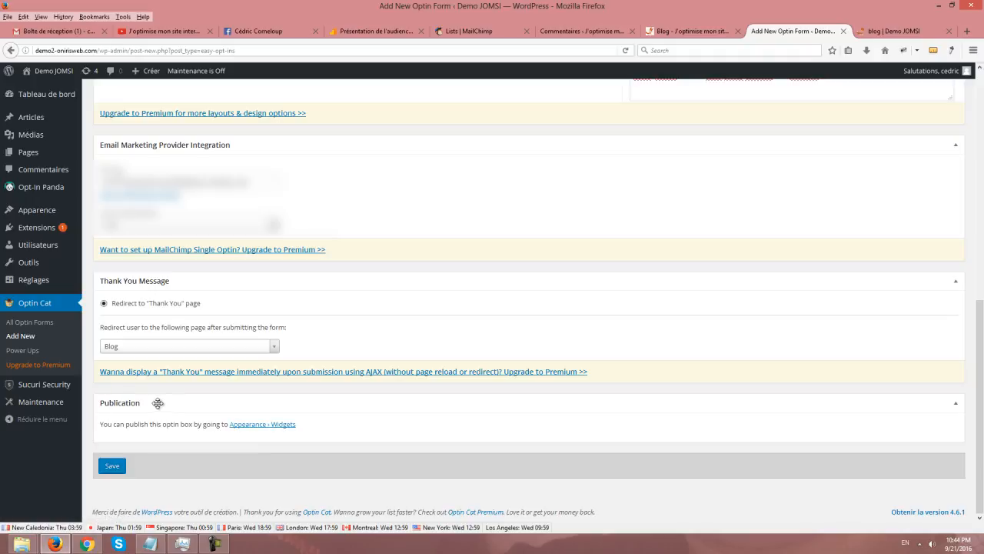
click(113, 465)
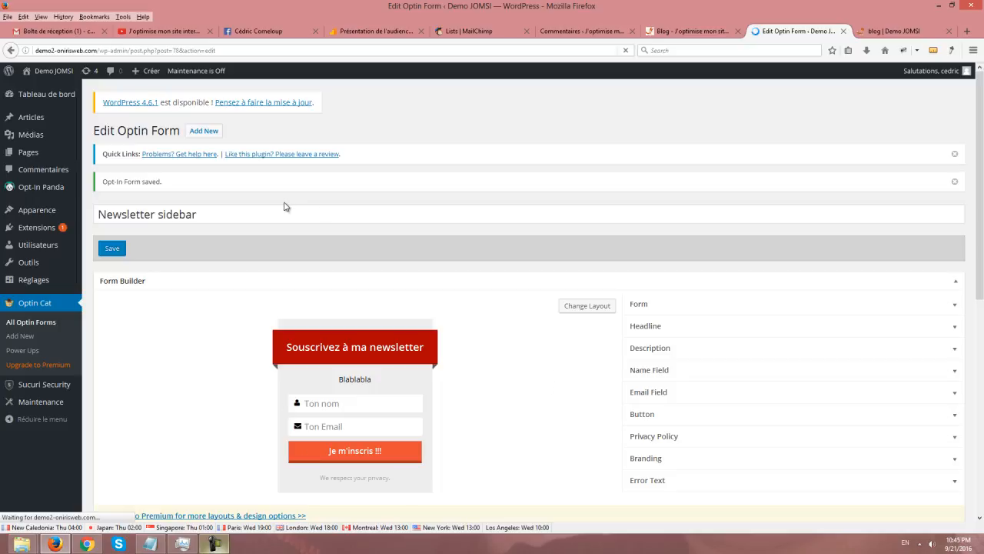
- Add the Optin Cat Sidebar Widget to the Sidebar widget area and place it first, above Image widget Deluxe
mouse_move(77, 206)
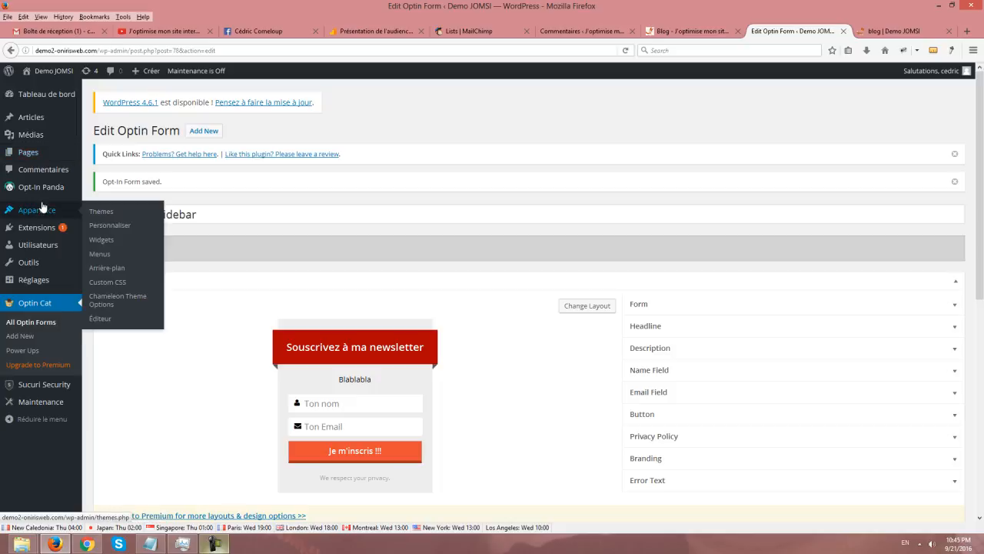
click(101, 239)
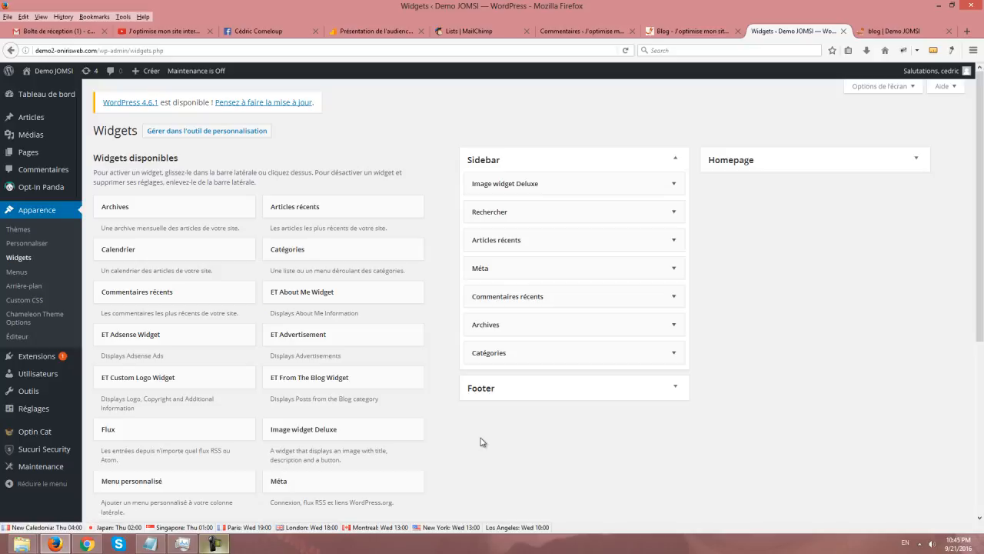
scroll(481, 441, down, 3)
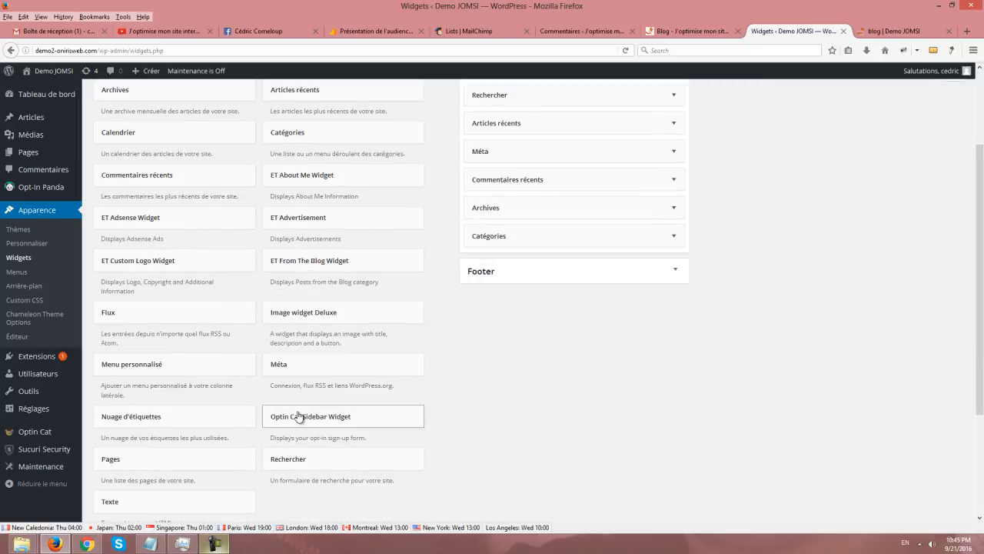
drag(299, 416, 517, 104)
scroll(975, 239, up, 2)
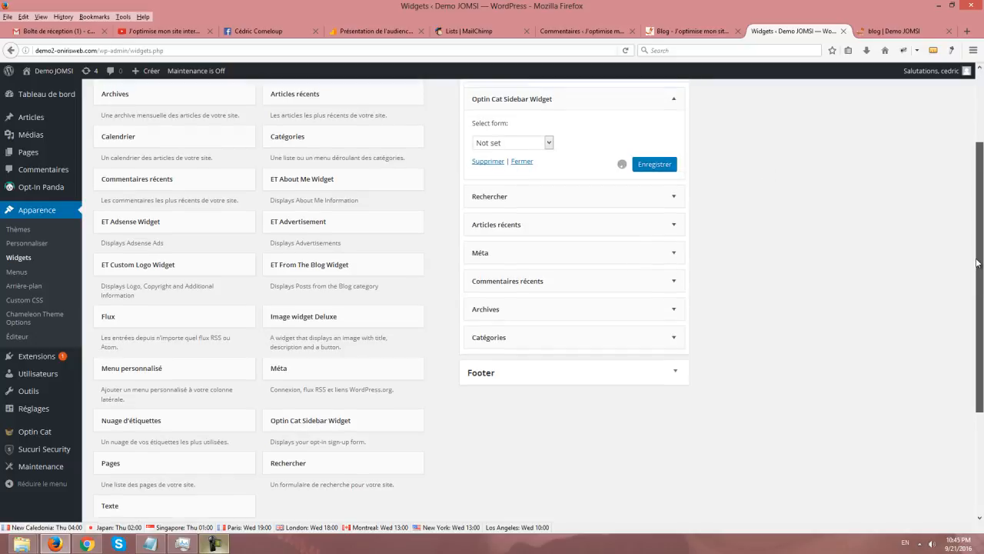
scroll(975, 239, up, 2)
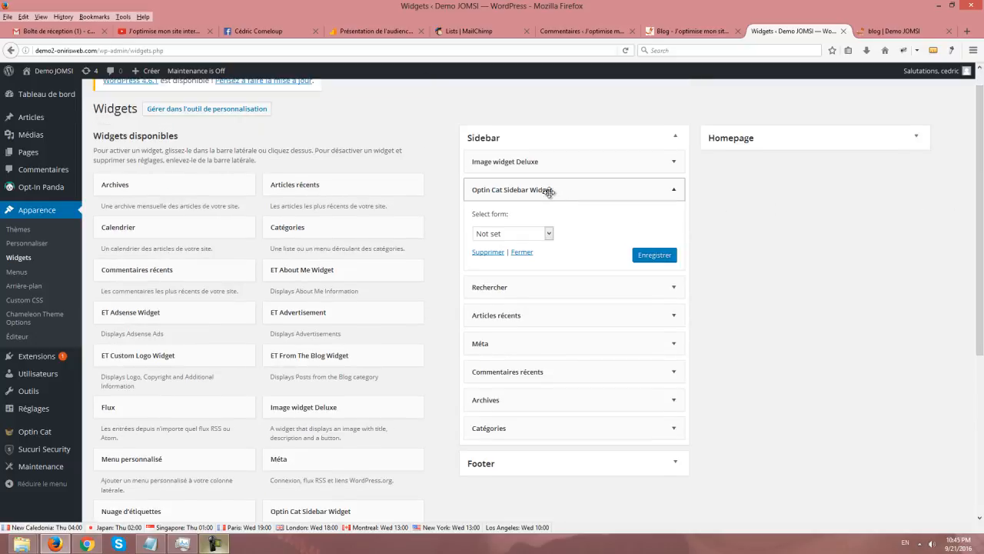
drag(549, 190, 551, 161)
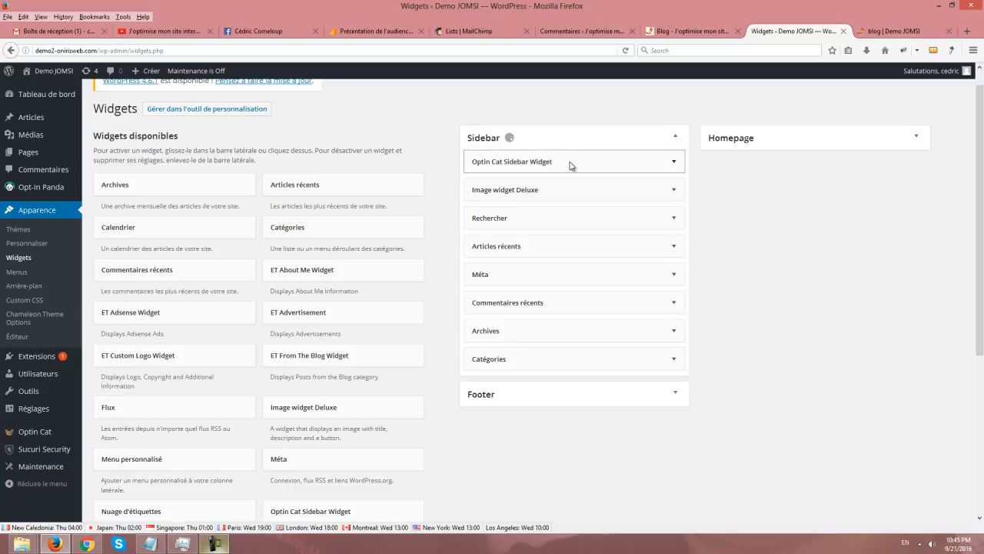
- Assign the "Newsletter sidebar" form to the Optin Cat Sidebar Widget and save the widget
click(674, 162)
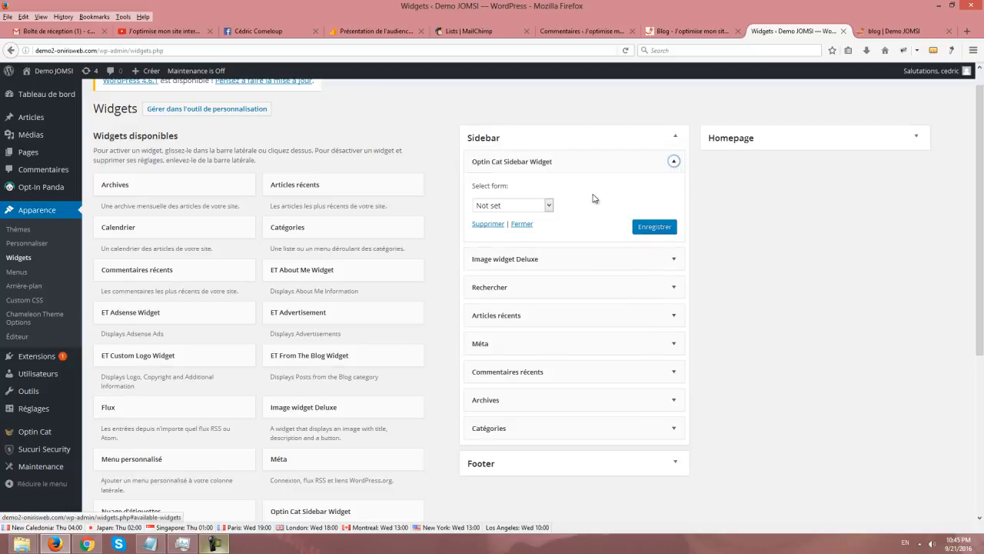
click(549, 213)
click(519, 227)
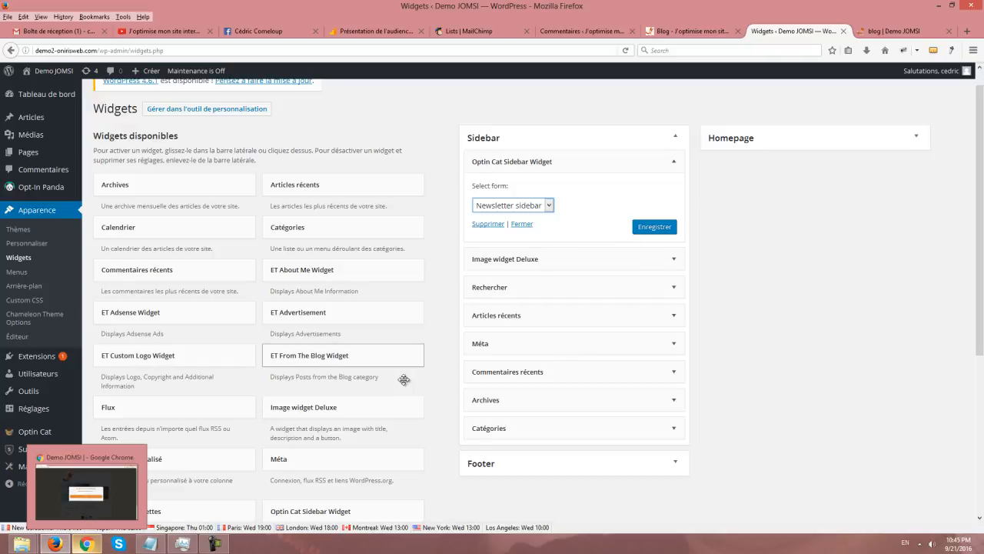
click(653, 227)
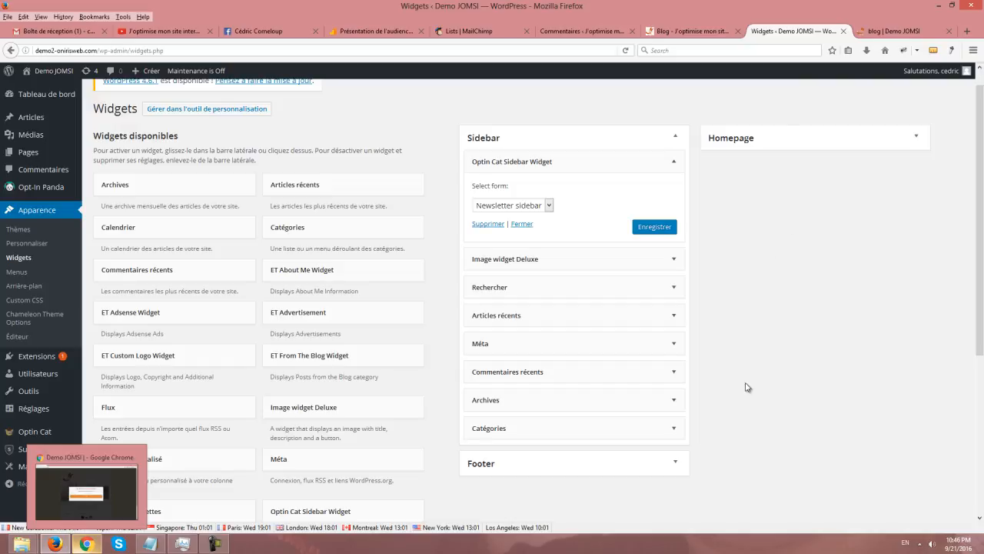
- View the demo site's blog page, dismiss the newsletter popups and examine the signup form in the sidebar
click(892, 31)
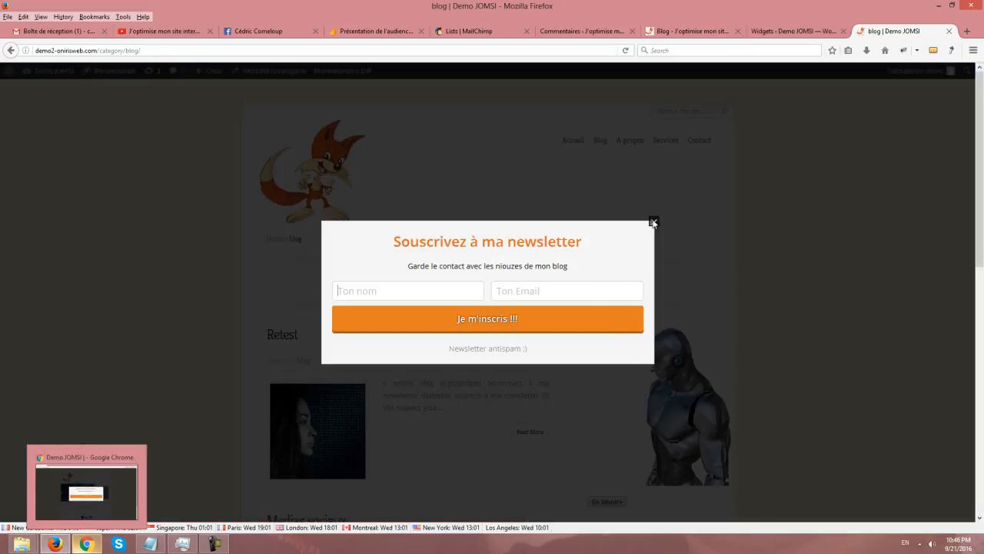
click(653, 222)
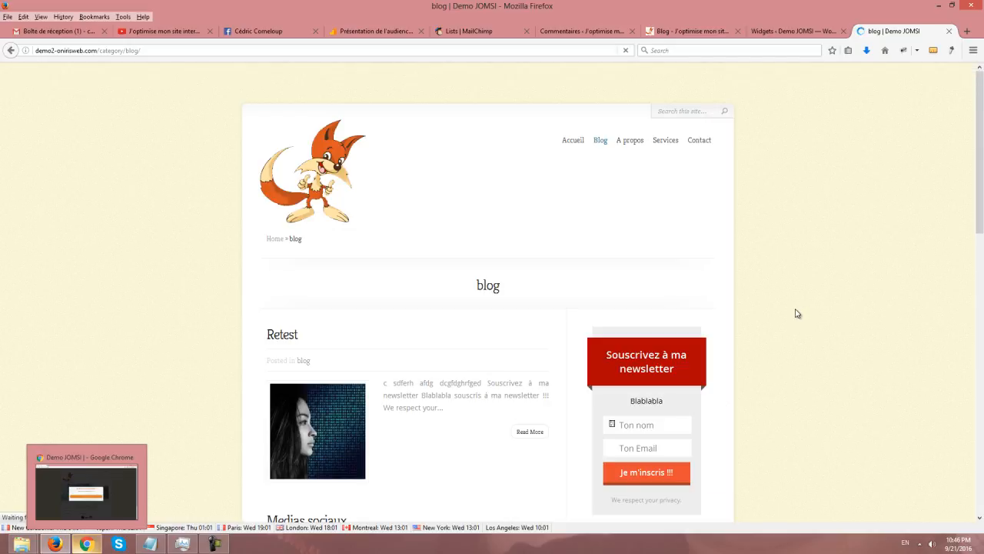
scroll(780, 329, down, 1)
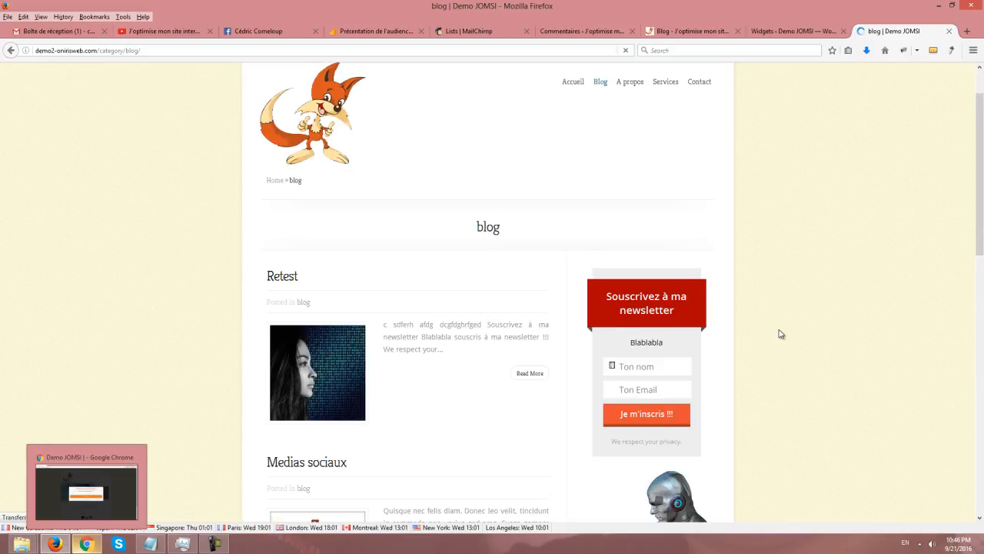
scroll(781, 333, down, 1)
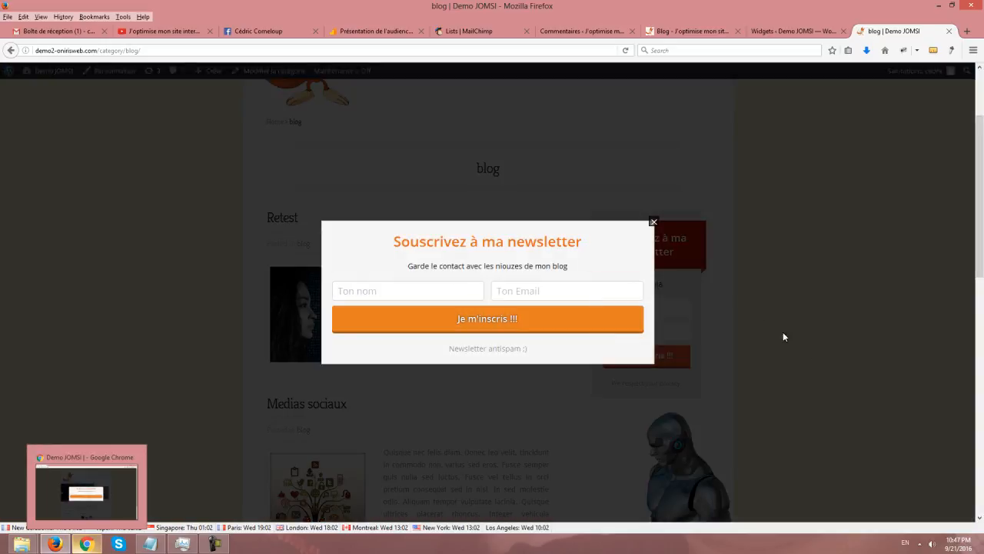
click(653, 222)
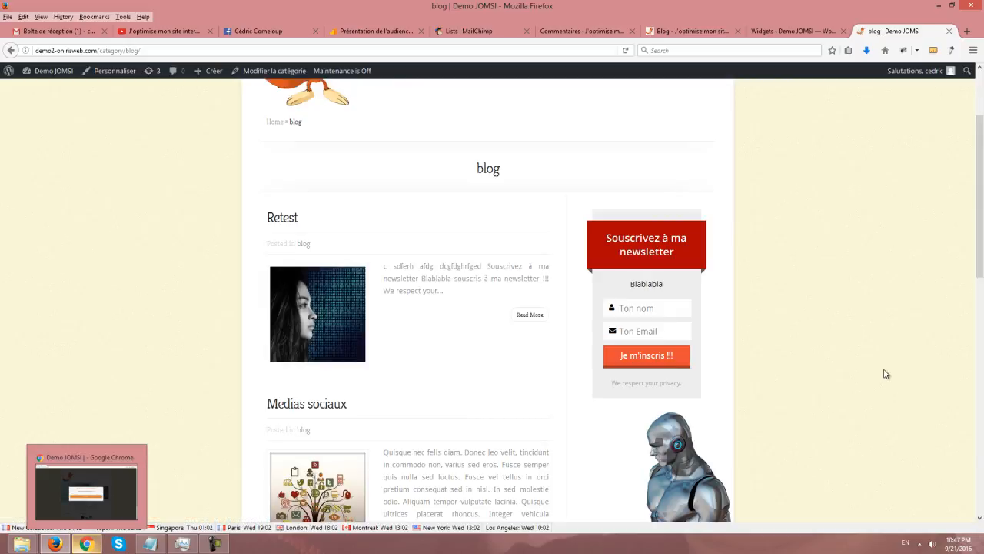